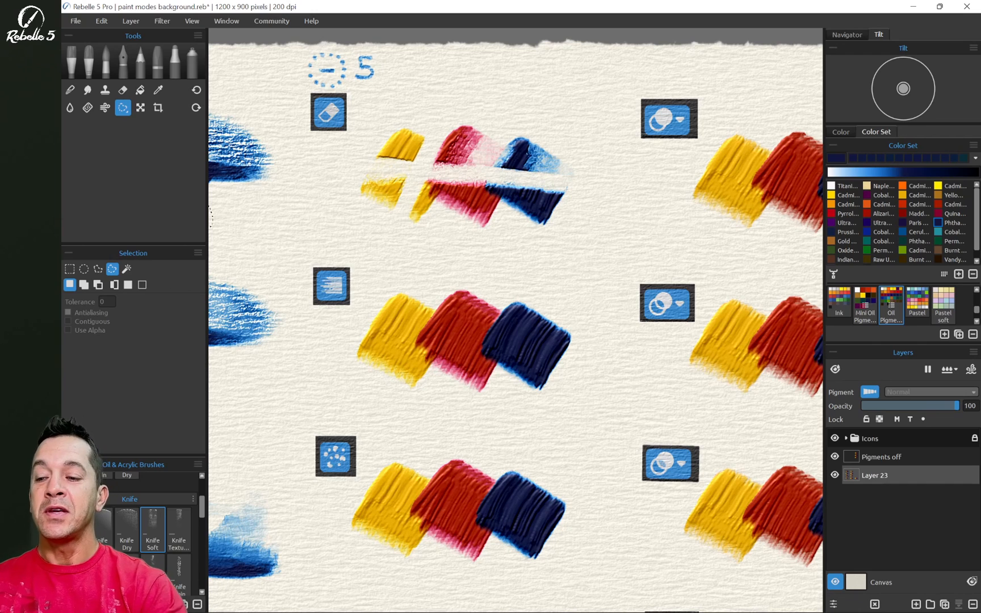
Activate the Knife Soft oil brush with Dirty Brush enabled, and undo the last three test strokes
key("b")
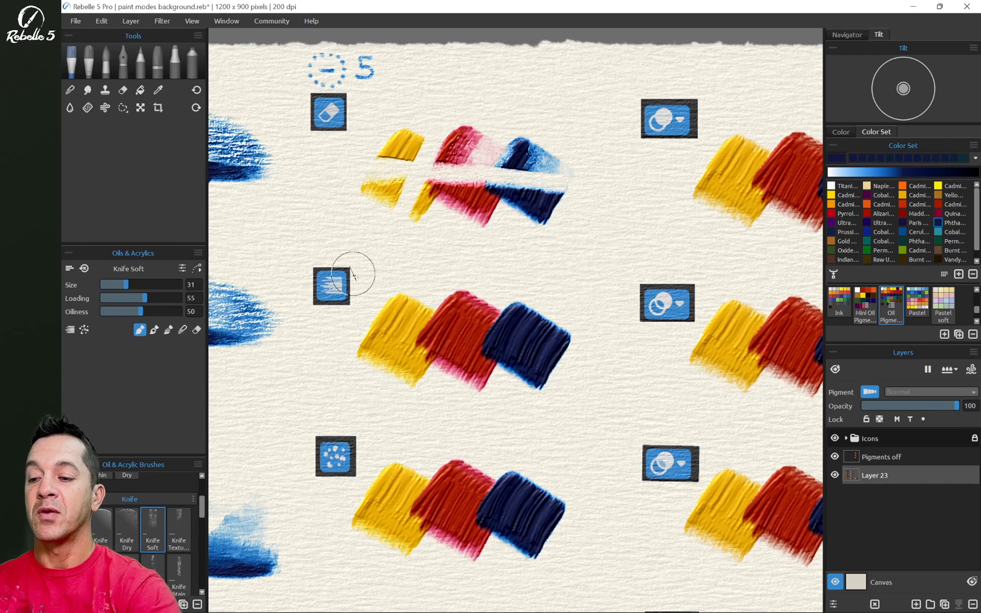
left_click(70, 330)
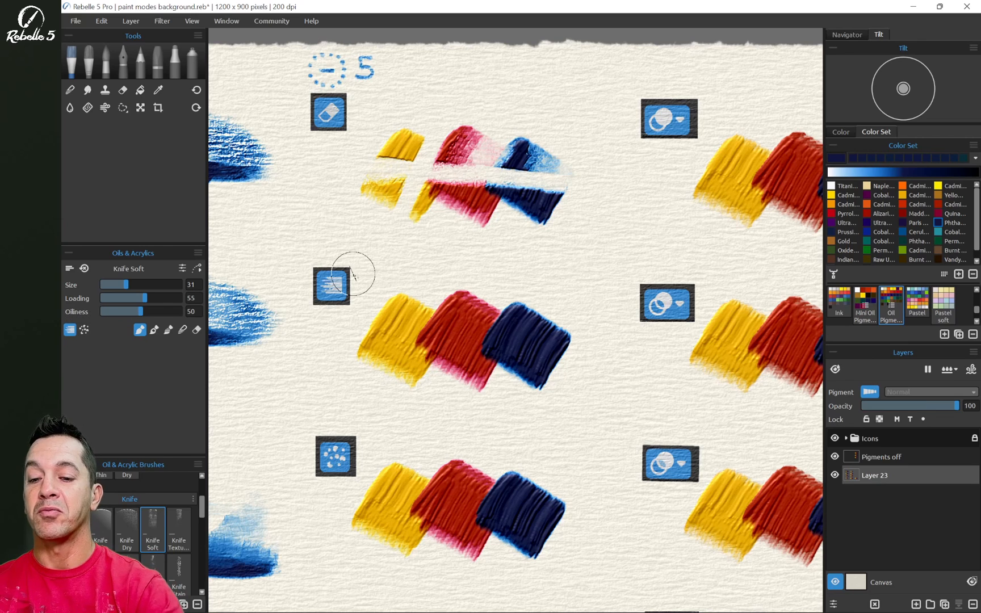
key("ctrl+z")
key("ctrl+z")
key("ctrl+z")
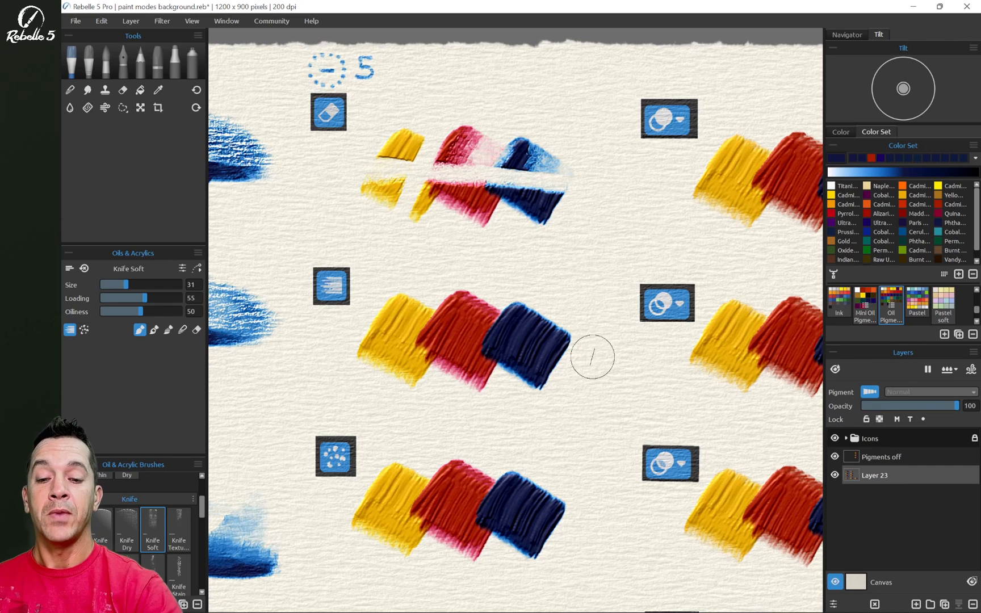
Paint dark blue, red and yellow swatches around the middle colour sample, picking the red and yellow from its blocks
mouse_move(593, 357)
left_mouse_down()
mouse_move(603, 363)
mouse_move(604, 346)
mouse_move(615, 356)
mouse_move(587, 355)
left_mouse_up()
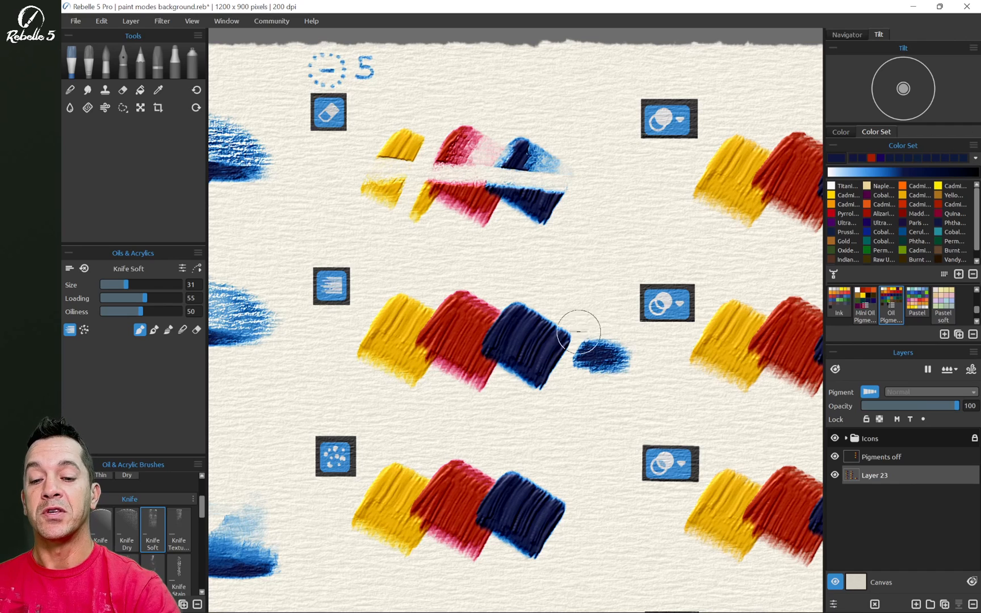
left_click(475, 313, "alt")
left_click_drag(546, 299, 583, 267)
left_click(400, 322, "alt")
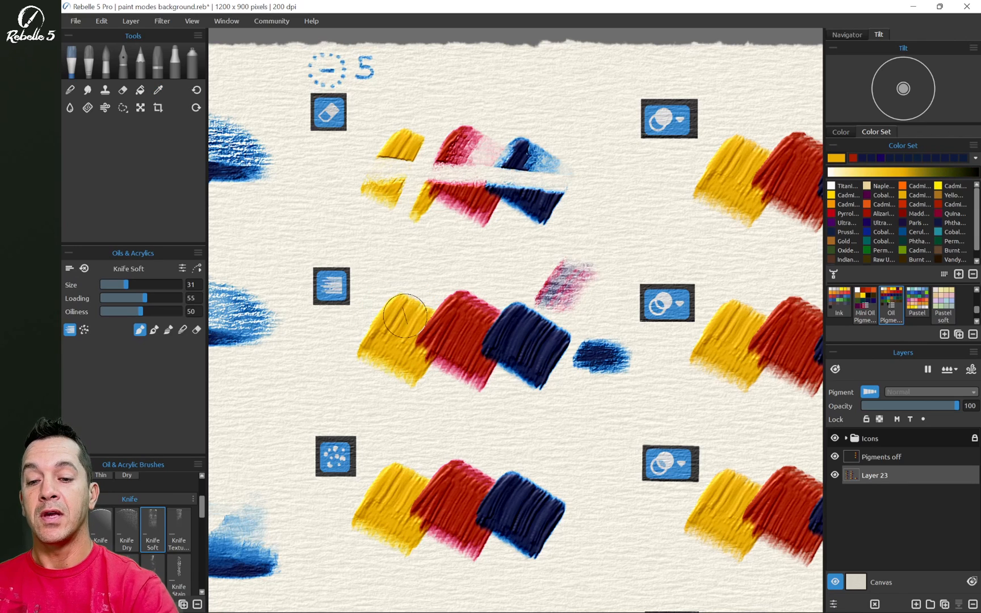
left_click_drag(486, 284, 515, 247)
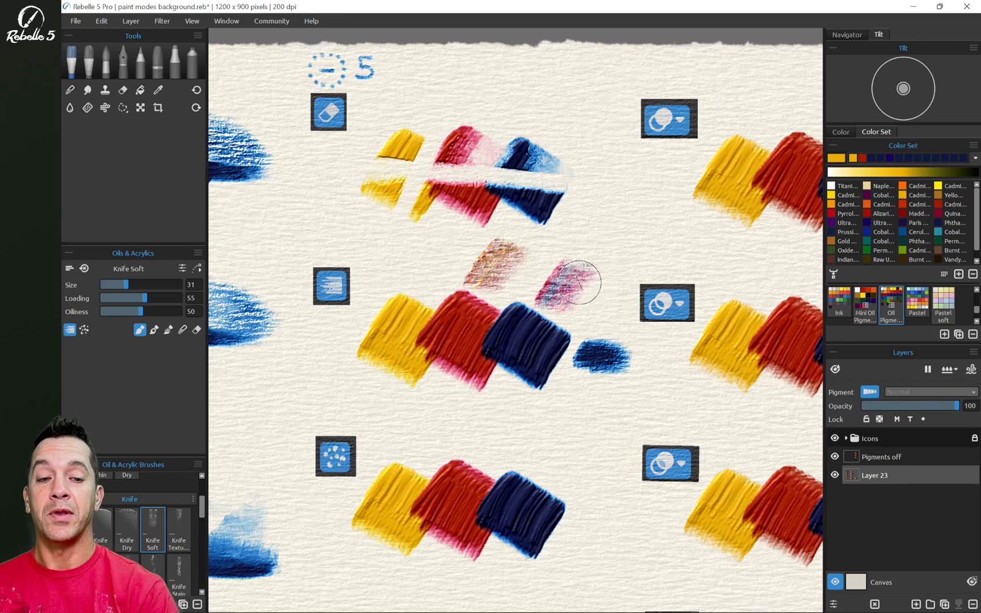
Choose the cadmium green swatch and paint a long horizontal green streak below the middle colour sample
left_click(902, 250)
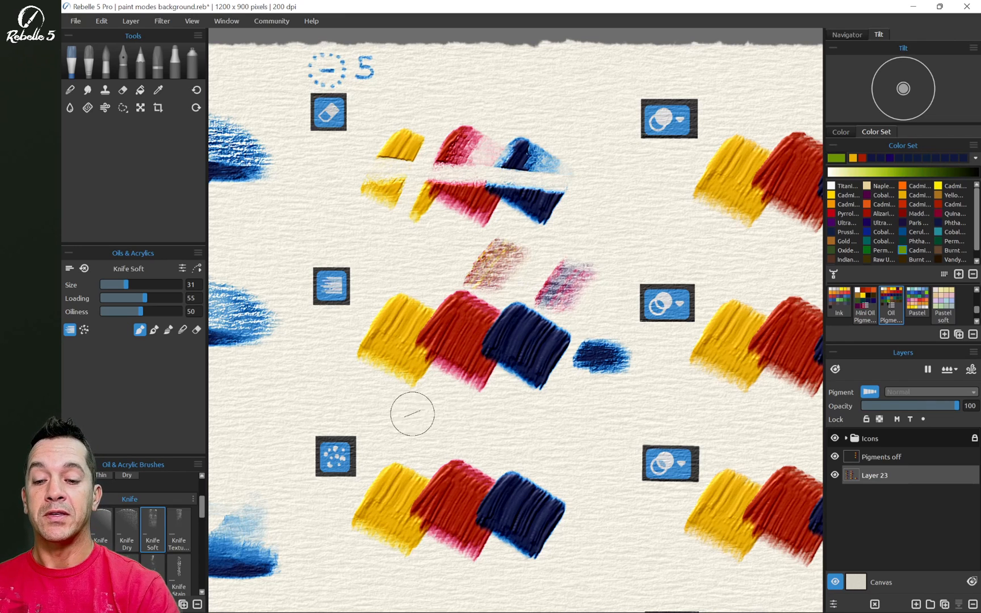
mouse_move(408, 407)
left_mouse_down()
mouse_move(554, 404)
mouse_move(594, 393)
left_mouse_up()
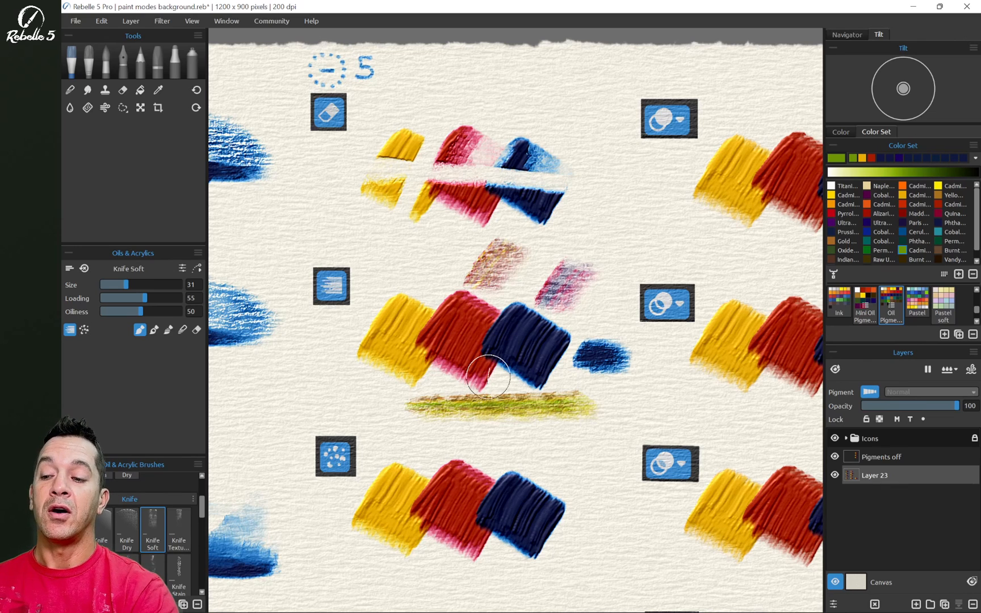
mouse_move(571, 409)
left_mouse_down()
mouse_move(592, 399)
mouse_move(598, 412)
mouse_move(626, 390)
mouse_move(616, 417)
mouse_move(661, 393)
mouse_move(657, 402)
mouse_move(669, 387)
mouse_move(618, 415)
mouse_move(649, 407)
mouse_move(609, 412)
left_mouse_up()
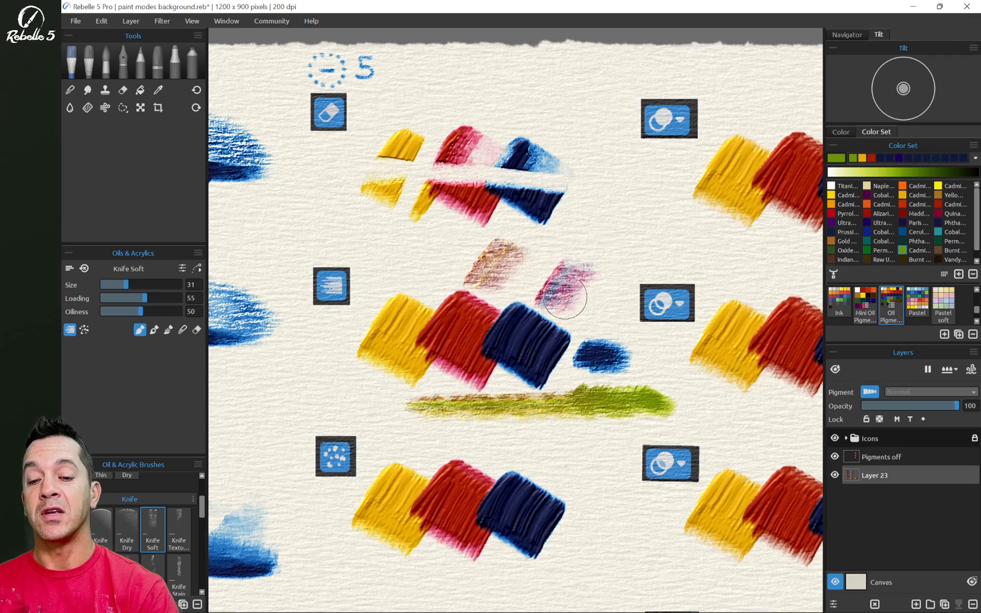
Use Multicolored Brush instead of Dirty Brush and paint a blue swatch beside the blue block of the sample with the dots icon
scroll(580, 486, "down", 8)
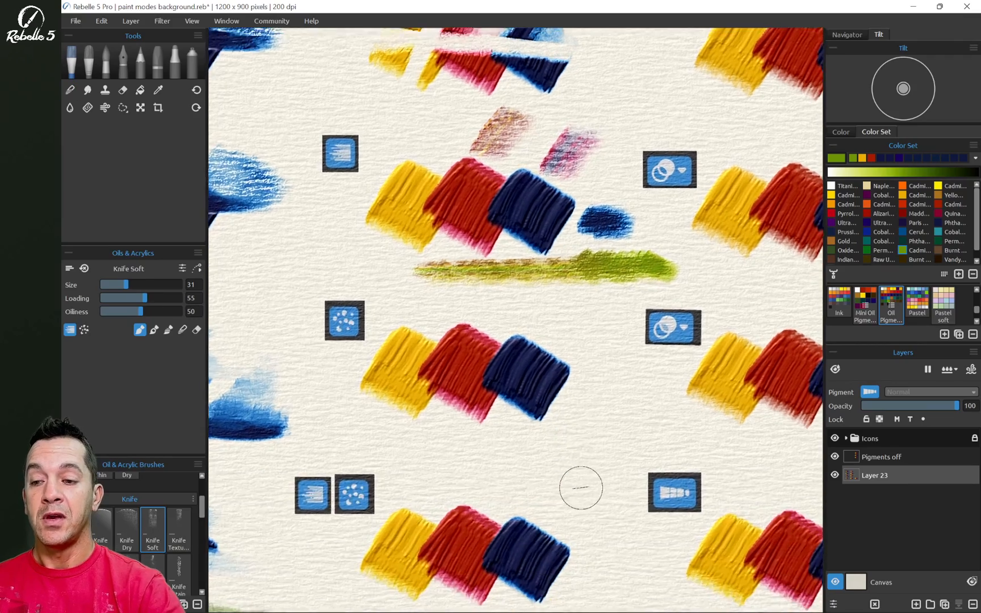
scroll(558, 225, "up", 3)
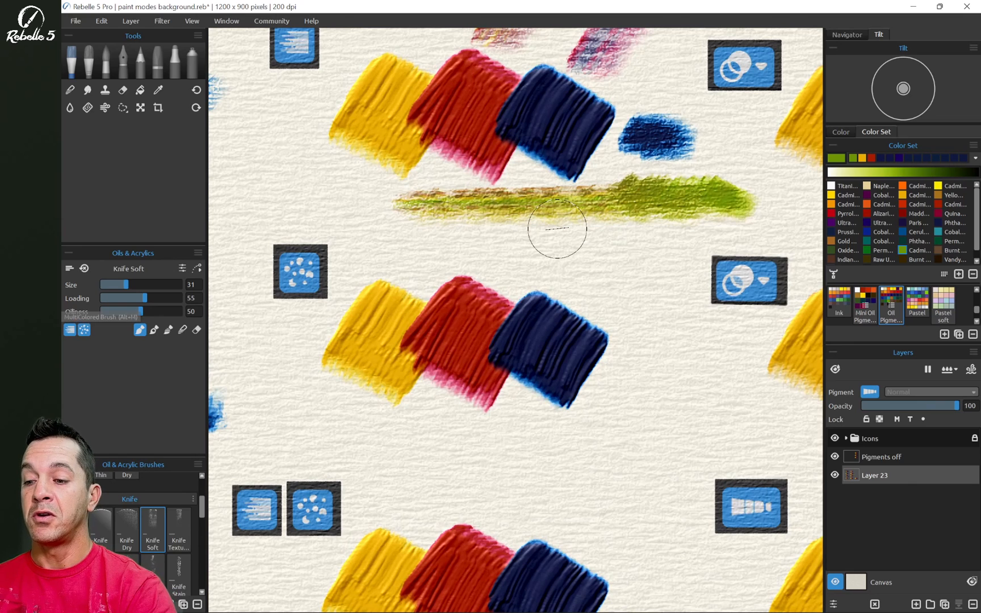
left_click(84, 329)
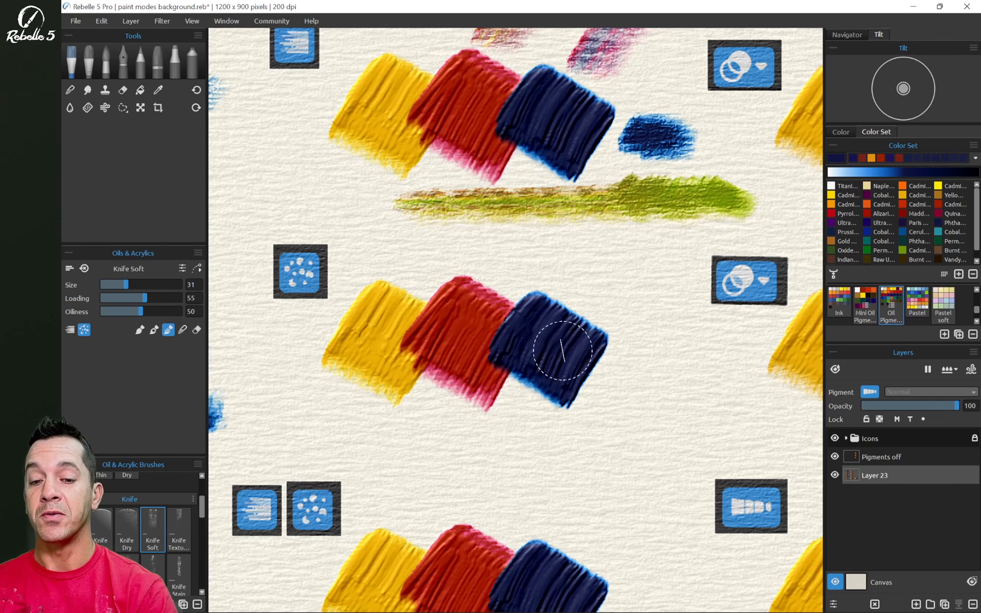
left_click_drag(563, 351, 586, 354)
mouse_move(649, 372)
left_mouse_down()
mouse_move(640, 363)
mouse_move(668, 341)
left_mouse_up()
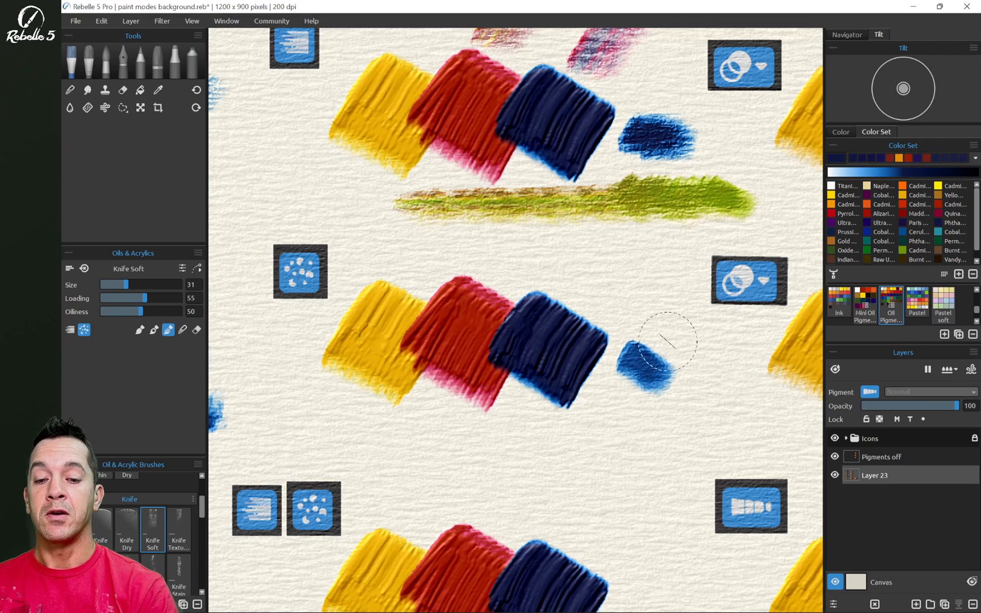
Pick red and yellow from the sample's blocks and paint a swatch of each above its blue block
left_click(470, 307, "alt")
mouse_move(620, 298)
left_mouse_down()
mouse_move(634, 302)
mouse_move(633, 286)
left_mouse_up()
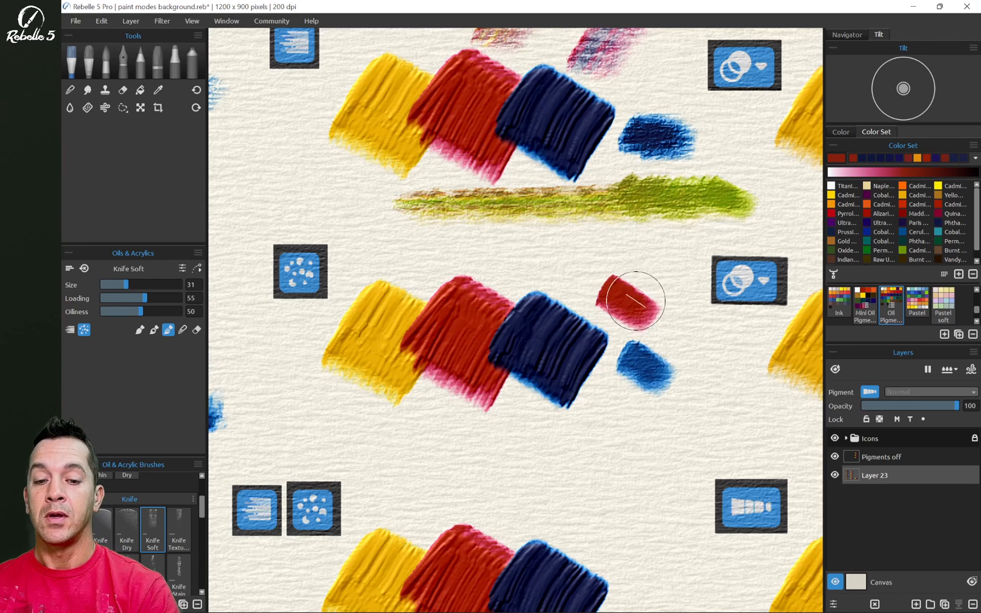
left_click(385, 319, "alt")
mouse_move(548, 265)
left_mouse_down()
mouse_move(565, 263)
mouse_move(579, 287)
left_mouse_up()
Paint a pinkish-red, a blue and a yellow swatch above the sample's yellow and red blocks, picking colours from the blocks
left_click(440, 328, "alt")
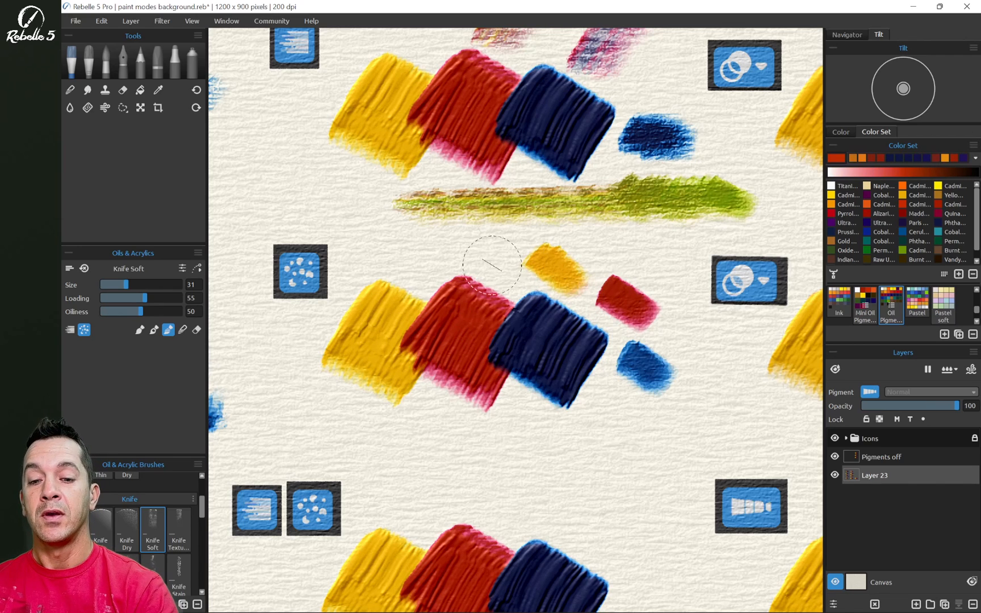
left_click_drag(483, 262, 451, 258)
left_click(555, 317, "alt")
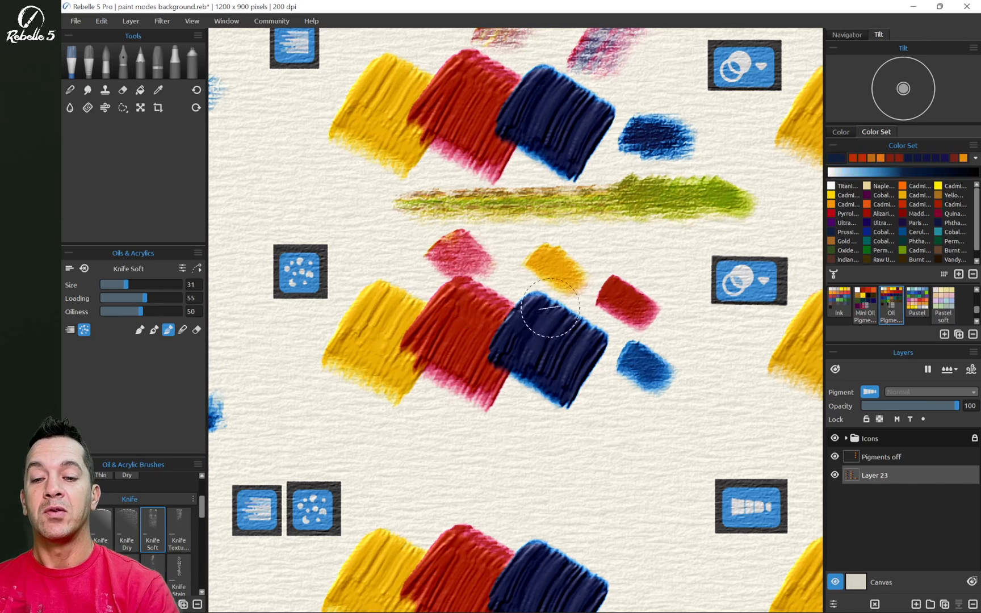
mouse_move(390, 247)
left_mouse_down()
mouse_move(406, 257)
mouse_move(340, 246)
left_mouse_up()
left_click(364, 286, "alt")
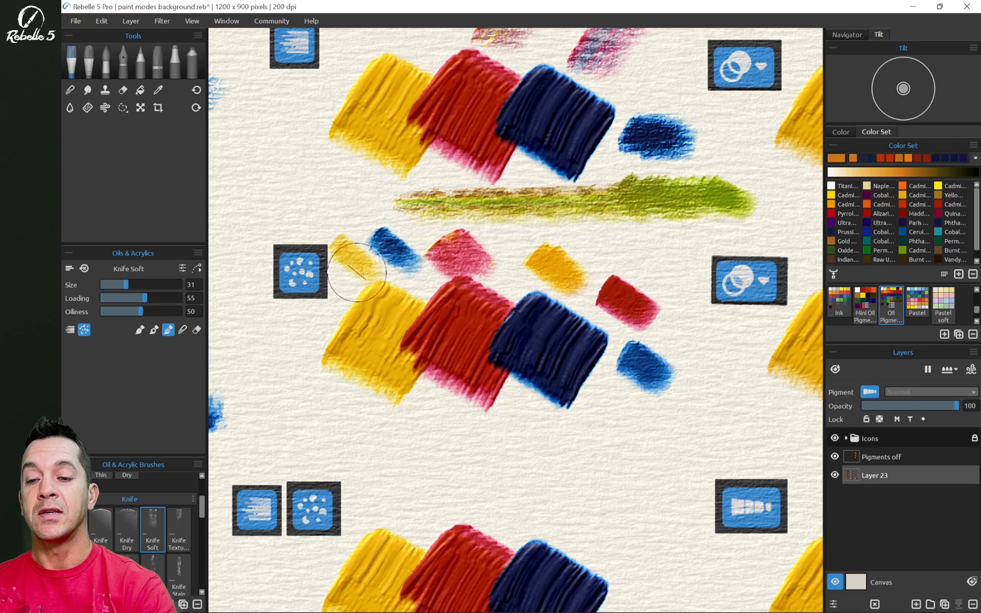
Paint a curved row of multicoloured swatches left of and below the sample, picking colours from inside and between its blocks
left_click(446, 321, "alt")
mouse_move(287, 328)
left_mouse_down()
mouse_move(311, 383)
mouse_move(365, 430)
mouse_move(404, 427)
mouse_move(422, 442)
mouse_move(453, 444)
mouse_move(521, 433)
mouse_move(602, 444)
left_mouse_up()
left_click(548, 354, "alt")
left_click(470, 350, "alt")
left_click(399, 356, "alt")
left_click(419, 322, "alt")
Pick the red and blue boundary of the sample and paint a row of red-blue and purple swatches around its lower side
left_click(498, 351, "alt")
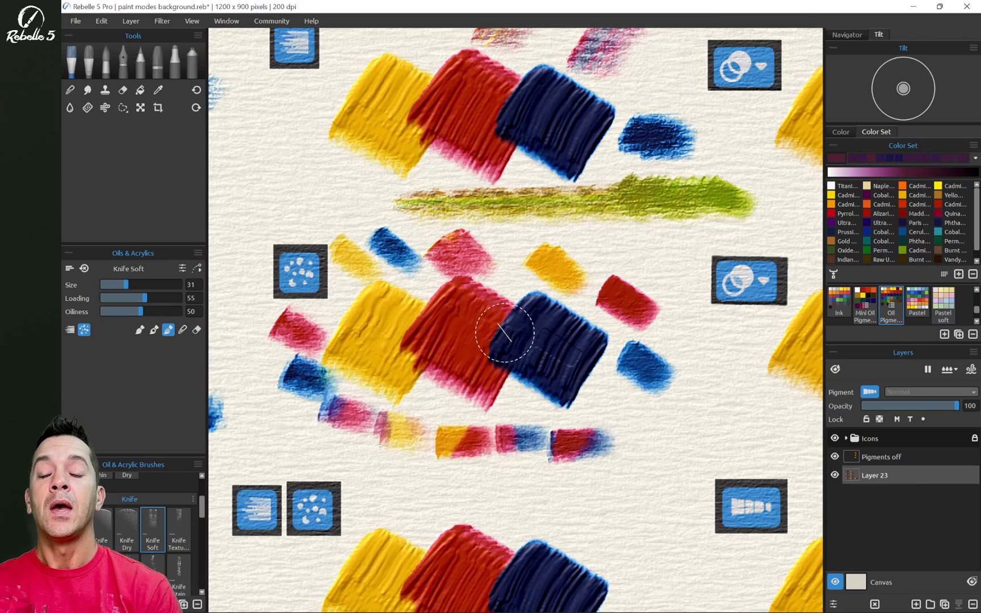
left_click_drag(635, 421, 702, 404)
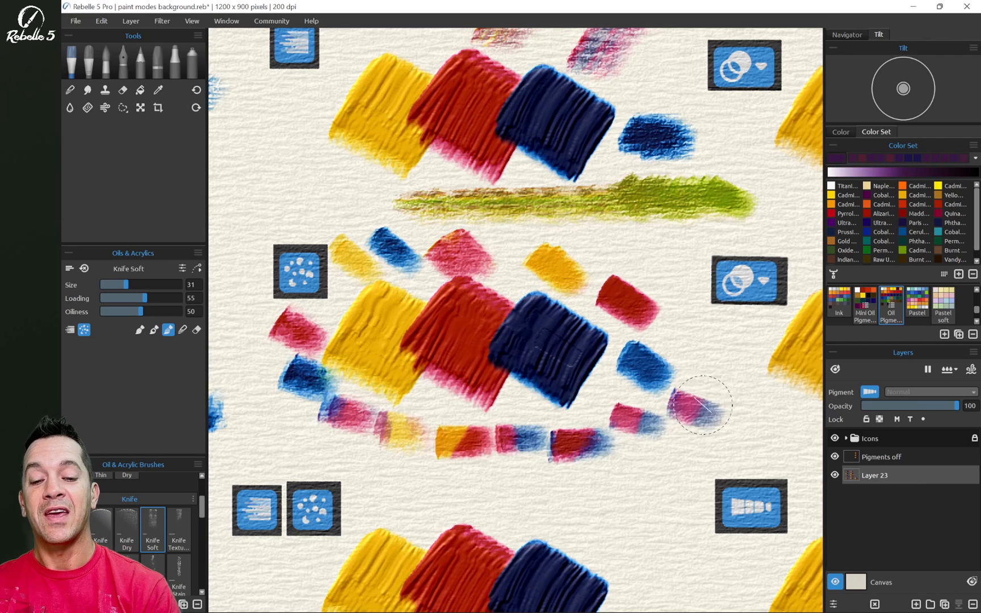
left_click_drag(650, 454, 649, 459)
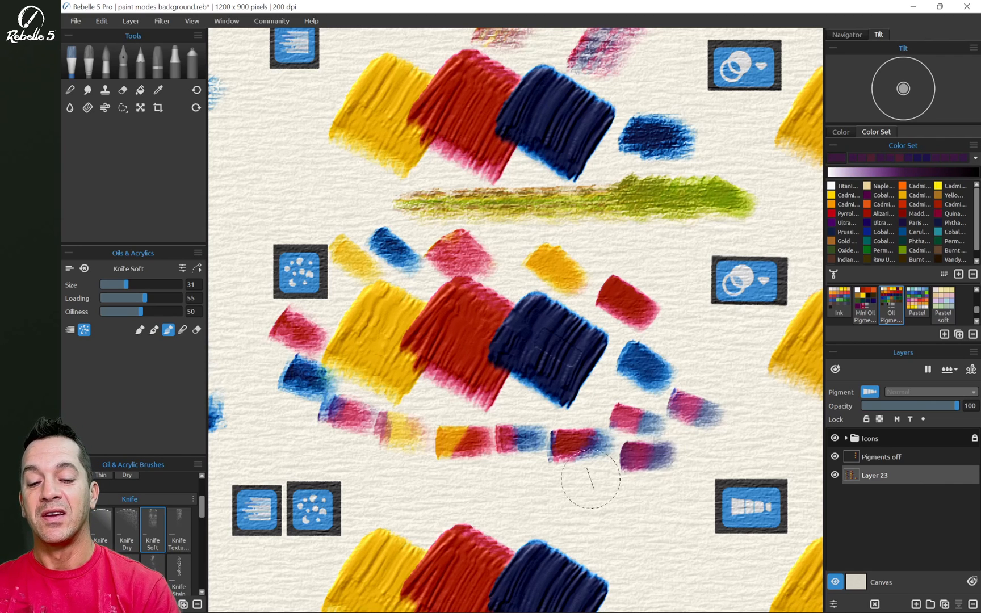
mouse_move(587, 478)
left_mouse_down()
mouse_move(498, 488)
mouse_move(416, 468)
left_mouse_up()
left_click_drag(356, 460, 353, 455)
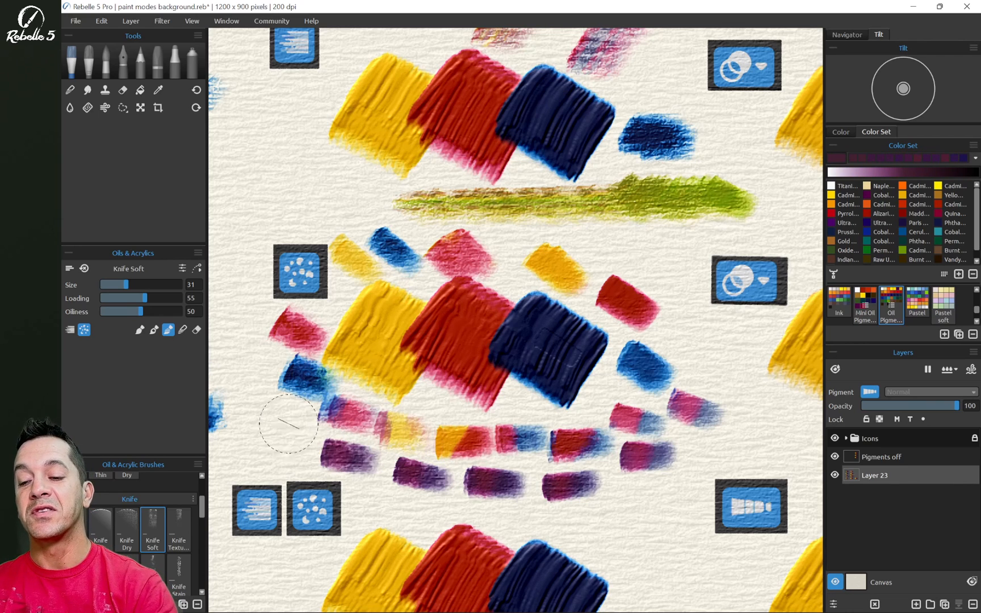
left_click_drag(289, 424, 281, 436)
left_click_drag(245, 364, 248, 382)
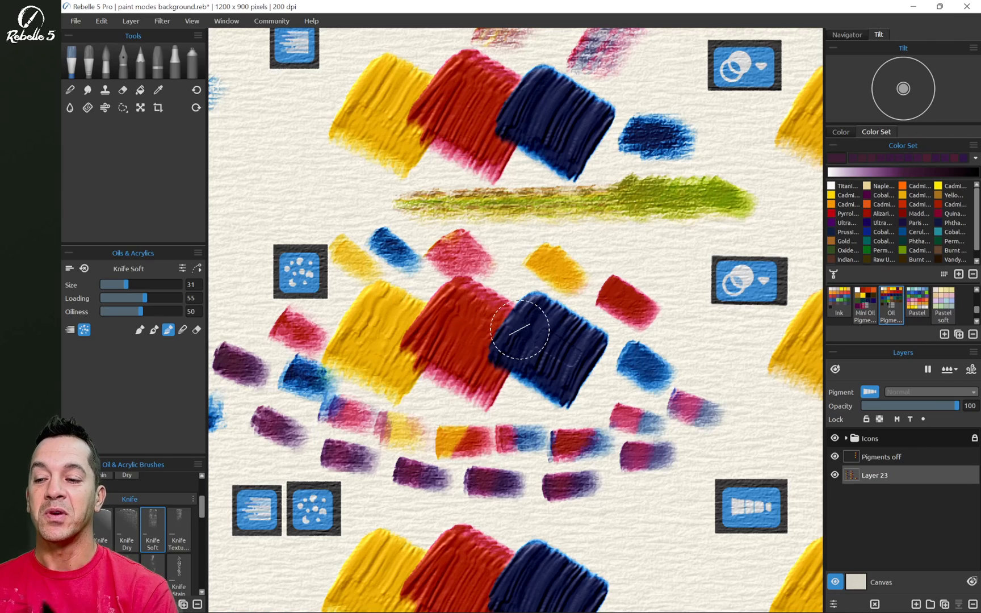
Paint a dark blue swatch beside the blue block of the bottom sample with Dirty Brush and Multicolored Brush off
scroll(640, 343, "down", 2)
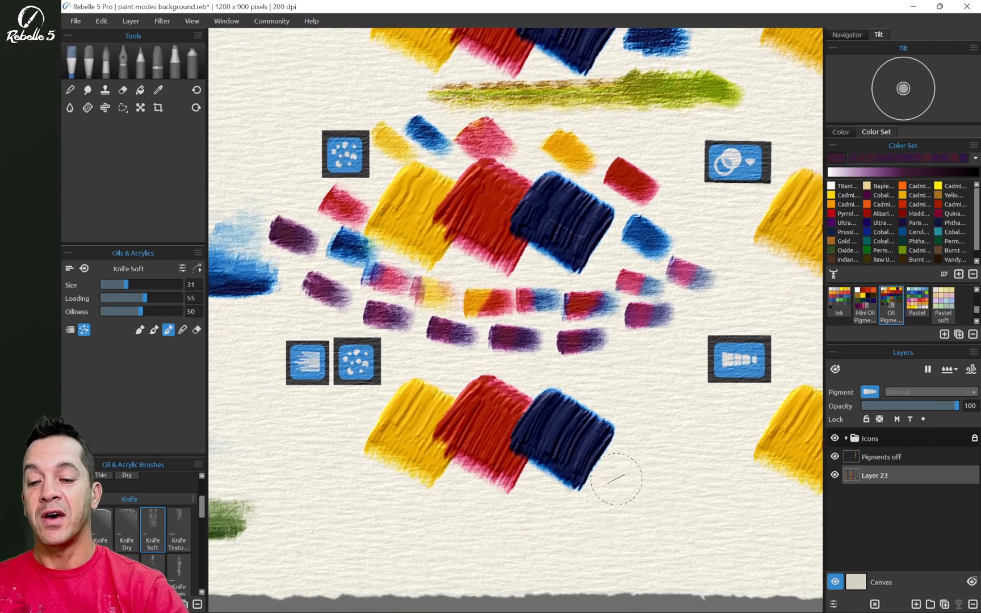
scroll(618, 476, "up", 3)
scroll(617, 479, "left", 1)
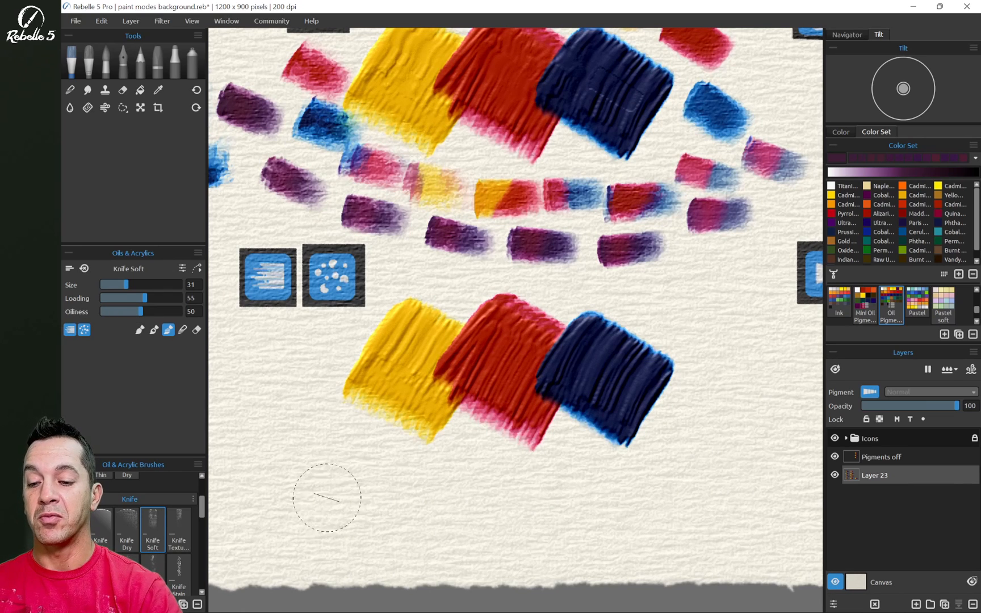
left_click_drag(284, 465, 340, 484)
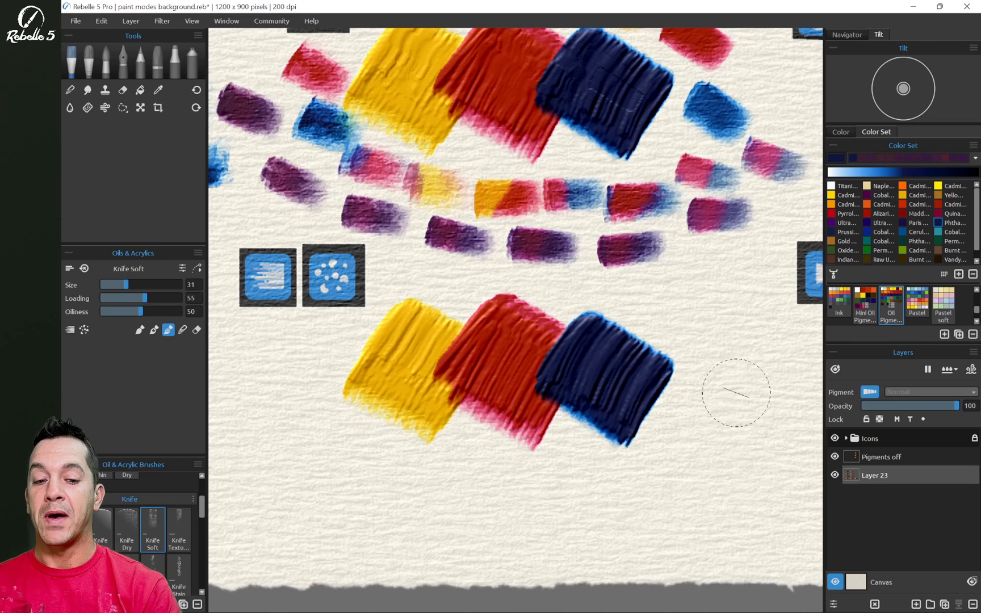
left_click_drag(736, 393, 744, 400)
Enable both Dirty Brush and Multicolored Brush, and paint red-blue and yellow-red swatches below the bottom sample from picked colours
left_click(84, 330)
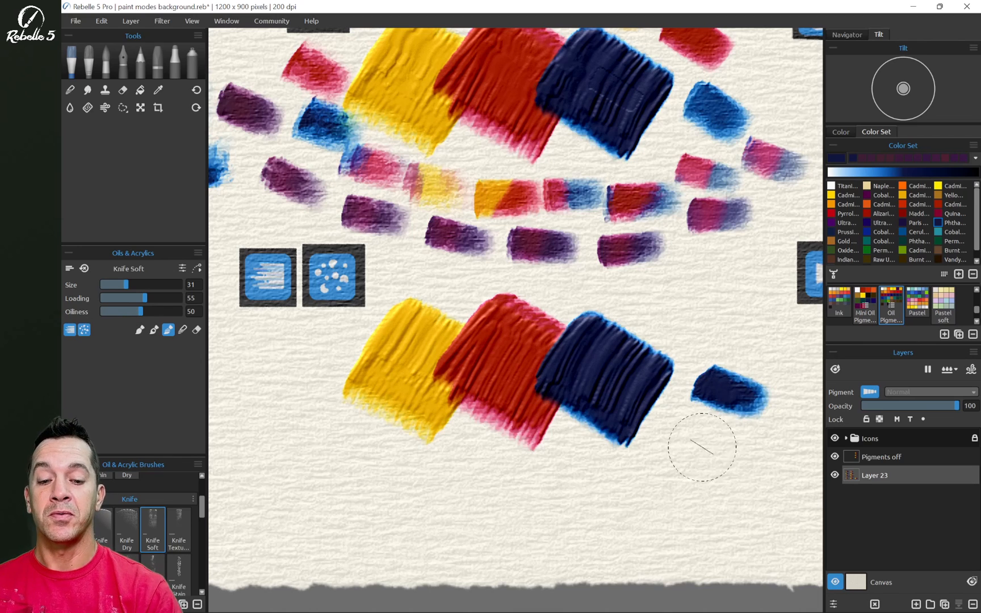
left_click(526, 357, "alt")
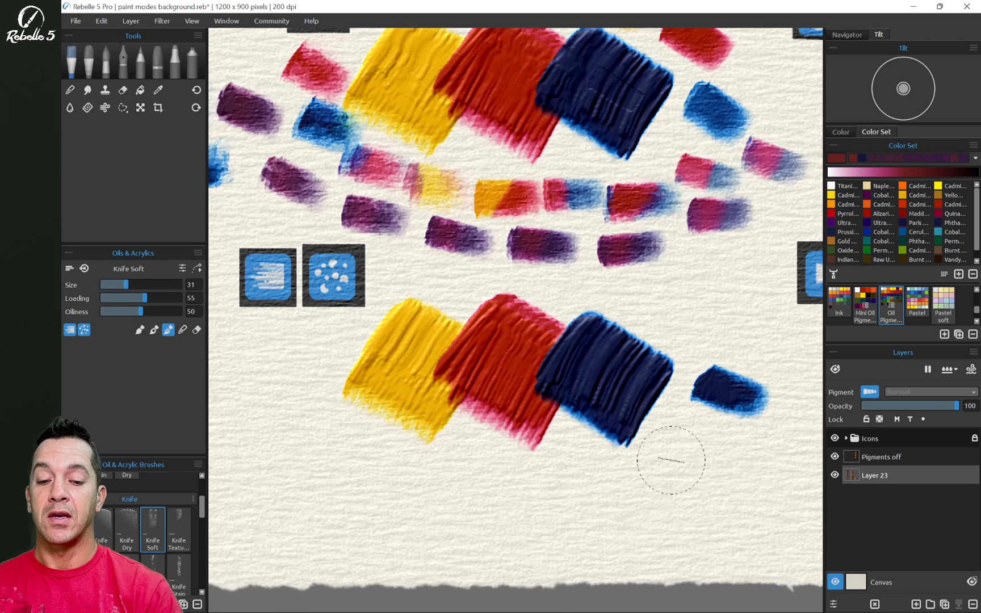
left_click_drag(668, 460, 701, 455)
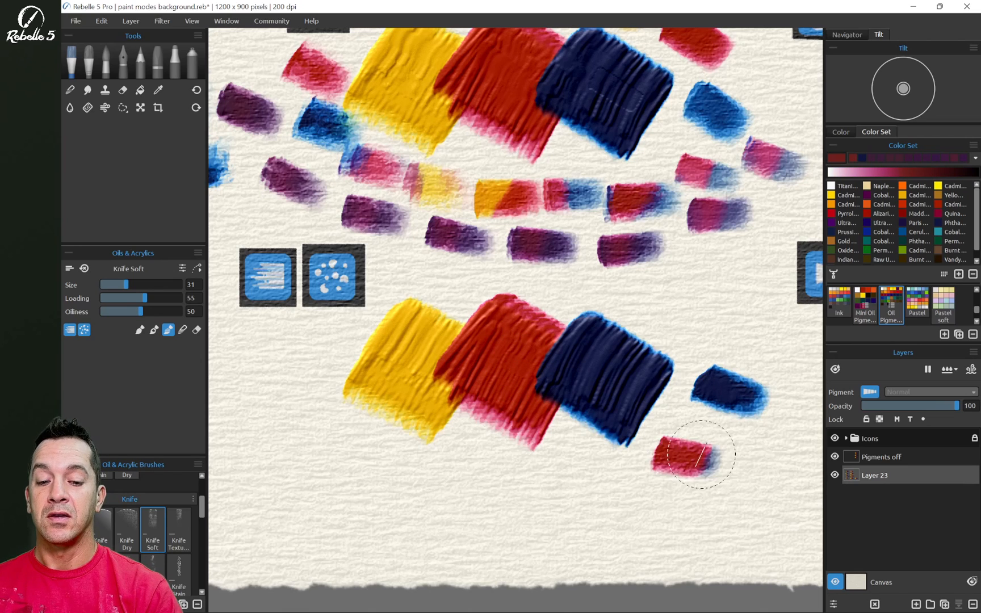
left_click(440, 366, "alt")
left_click_drag(607, 484, 619, 492)
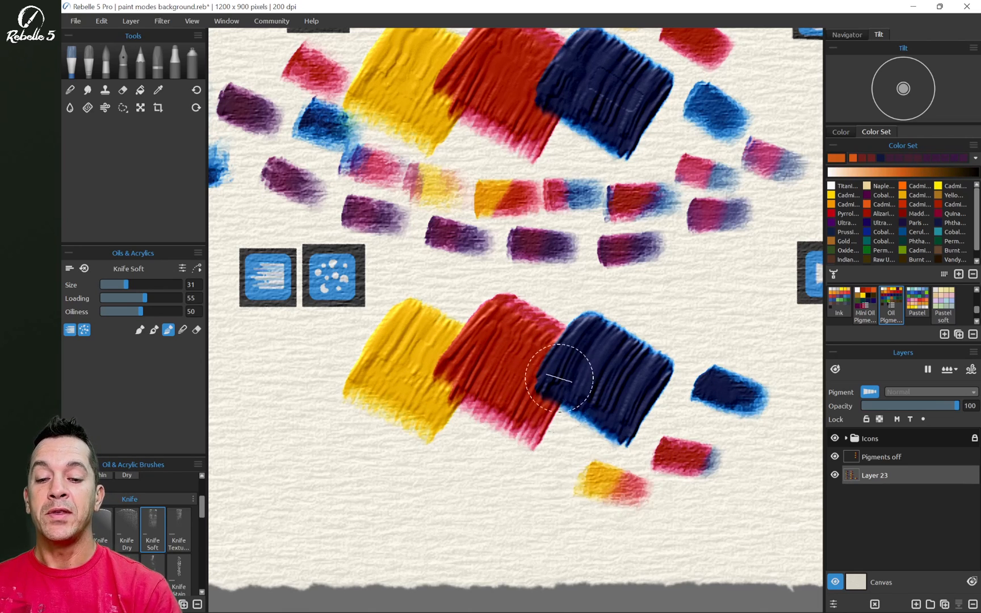
Extend the row below the bottom sample with a magenta-blue and a yellow-pink swatch, picking the colours from its block boundaries
left_click(575, 314, "alt")
mouse_move(552, 477)
left_mouse_down()
mouse_move(518, 501)
mouse_move(500, 492)
left_mouse_up()
left_click(460, 363, "alt")
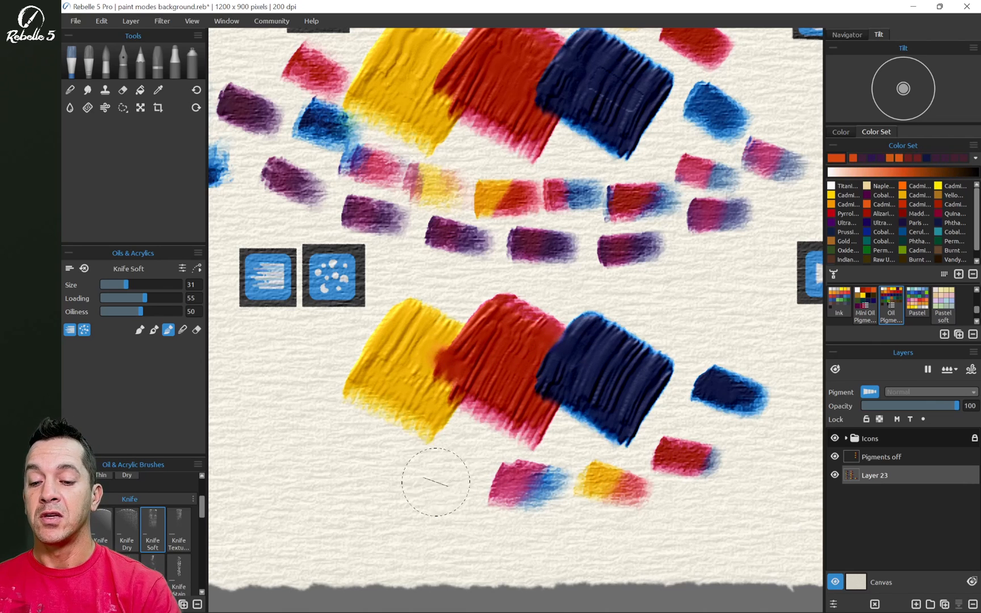
left_click_drag(440, 480, 372, 489)
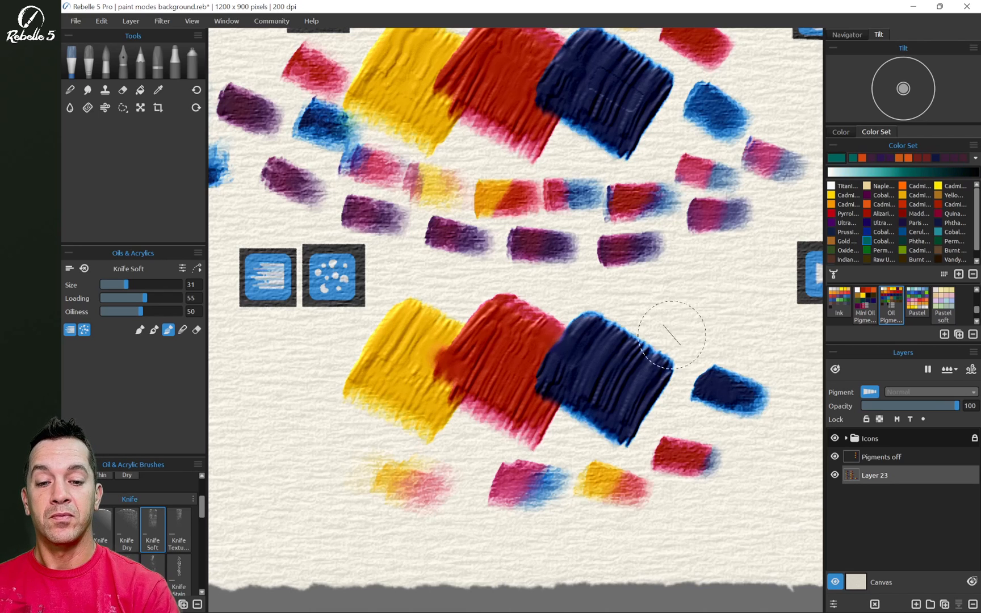
Paint a streaky olive and teal patch above the bottom sample's blue block and an orange patch to its lower right
mouse_move(659, 318)
left_mouse_down()
mouse_move(697, 314)
mouse_move(693, 322)
left_mouse_up()
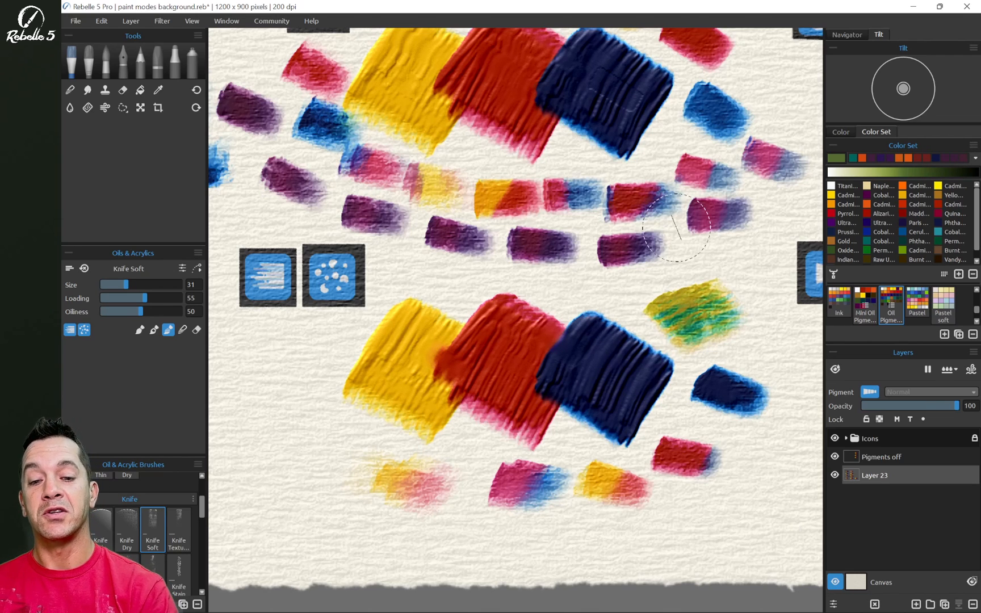
left_click(903, 186)
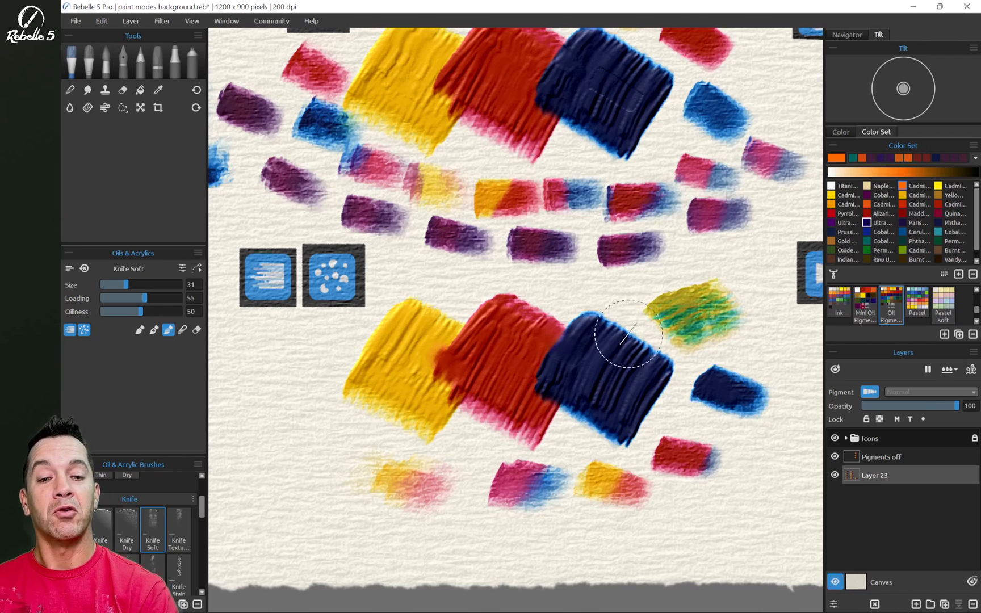
mouse_move(771, 460)
left_mouse_down()
mouse_move(722, 521)
mouse_move(750, 483)
left_mouse_up()
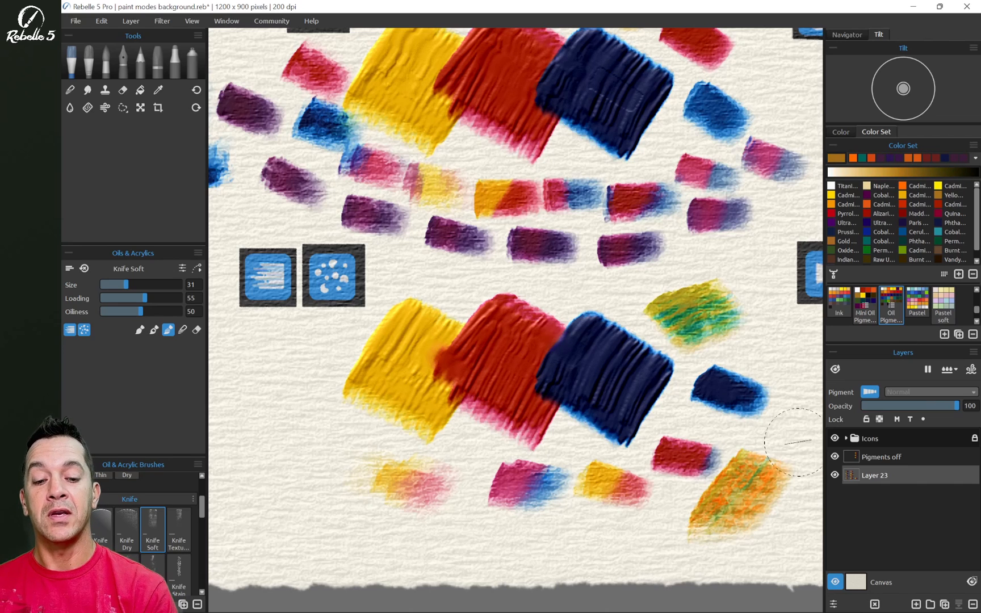
Pick the yellow and red boundary of the bottom sample, paint an orange-red swatch at its lower left, and sample that swatch's colour
left_click(445, 350, "alt")
mouse_move(289, 462)
left_mouse_down()
mouse_move(308, 466)
mouse_move(297, 458)
mouse_move(287, 476)
left_mouse_up()
left_click(297, 457, "alt")
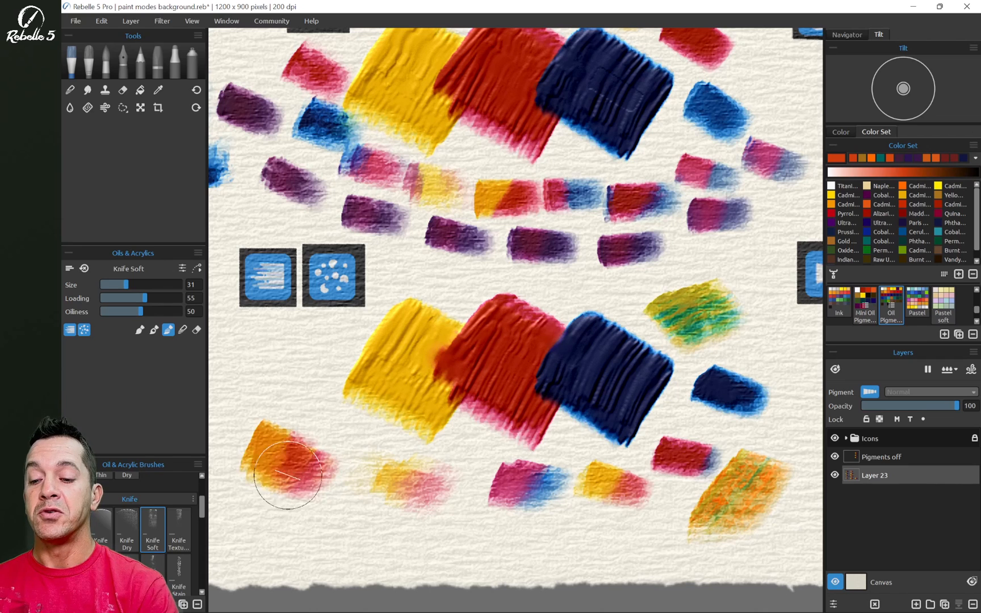
Paint an orange-red swatch beside the bottom sample's yellow block and two orange swatches near the sheet's lower edge
left_click_drag(264, 362, 267, 386)
left_click_drag(269, 537, 433, 556)
Pick the boundary between the bottom sample's red and blue blocks, and paint a magenta-blue patch and a row of magenta-to-purple strokes below
left_click(574, 357, "alt")
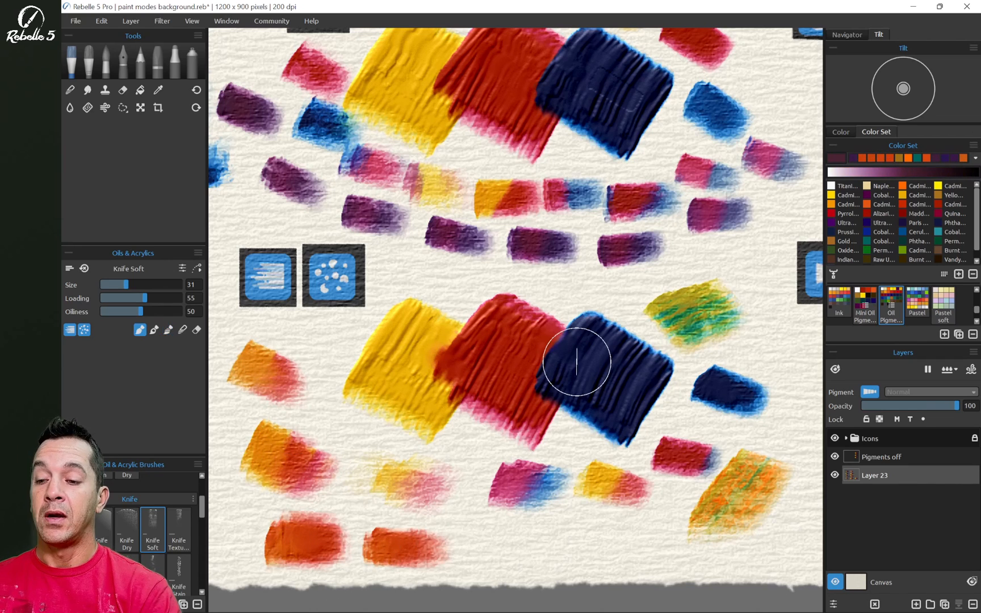
key("4")
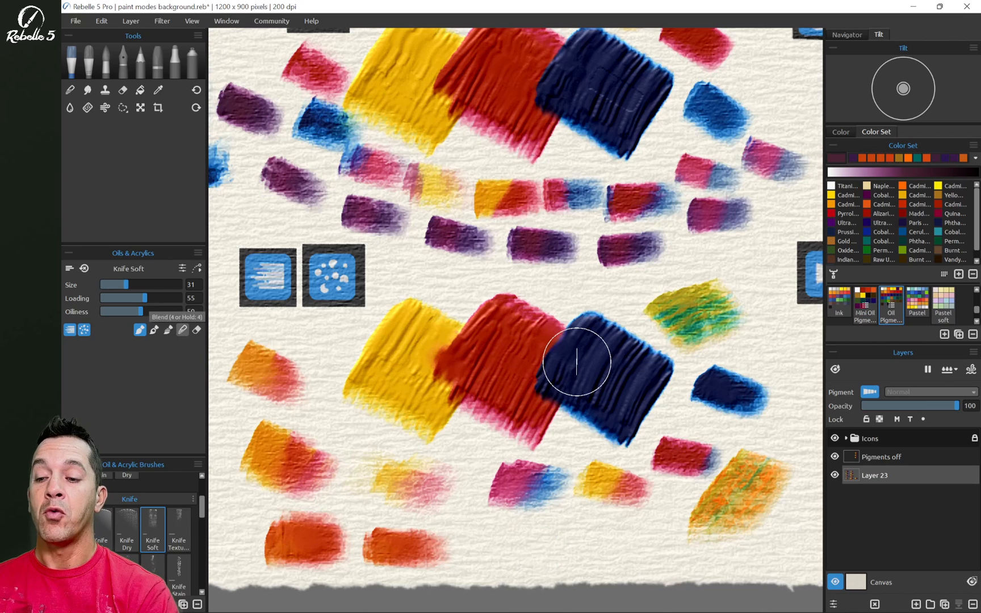
key("4")
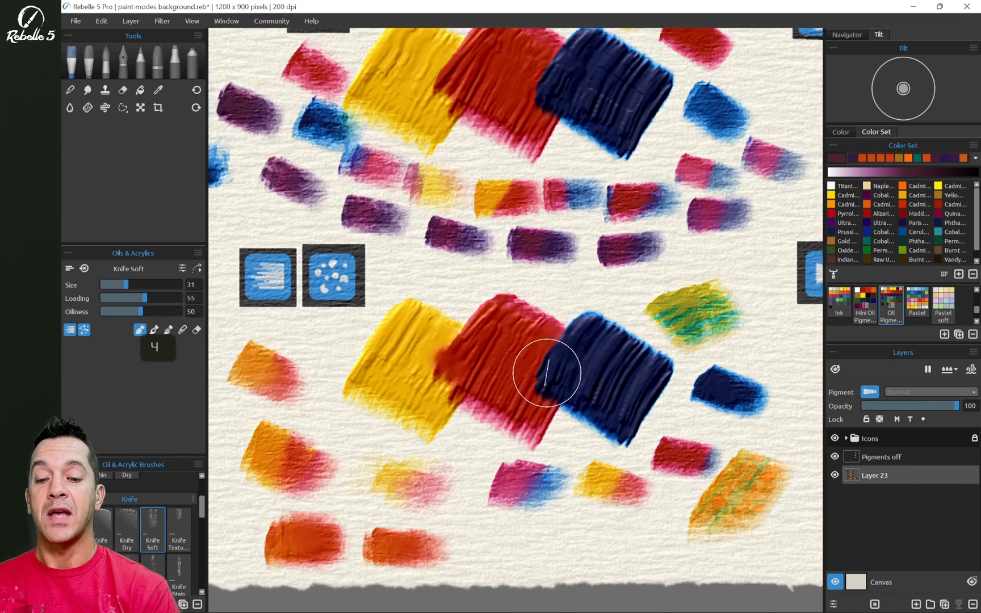
key("4")
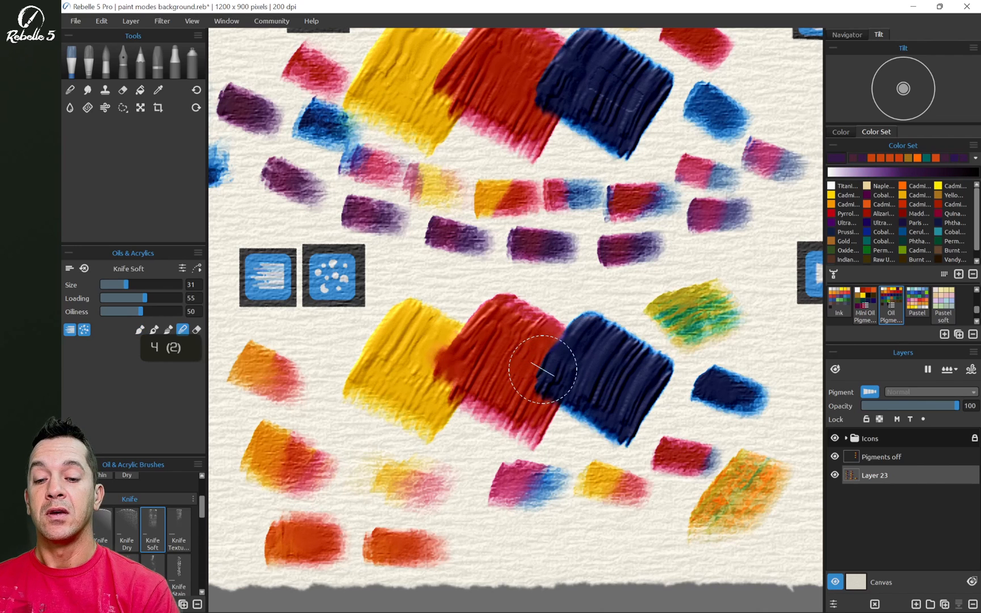
left_click_drag(544, 370, 542, 376)
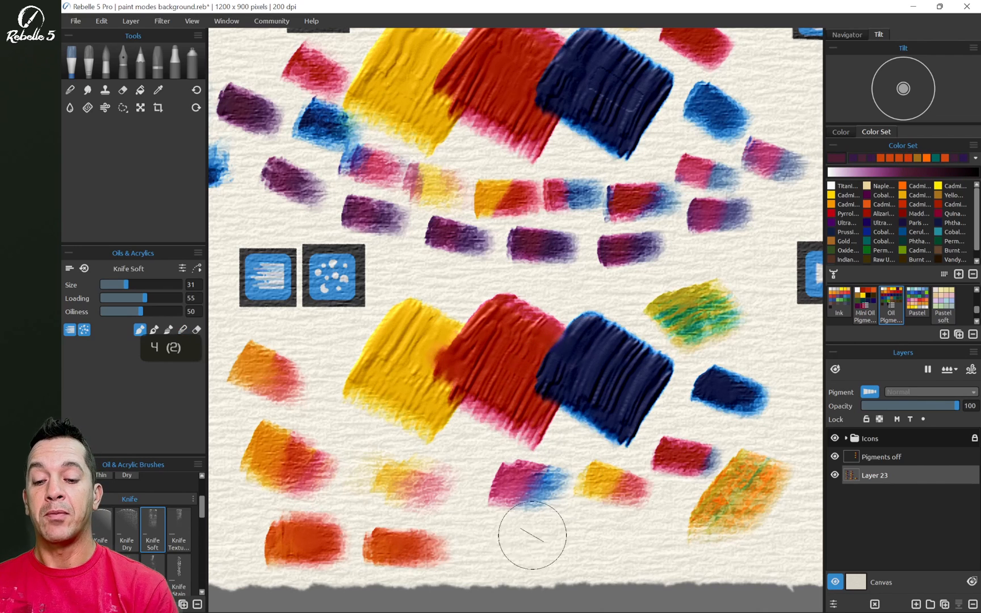
mouse_move(509, 559)
left_mouse_down()
mouse_move(545, 515)
mouse_move(512, 563)
mouse_move(549, 519)
left_mouse_up()
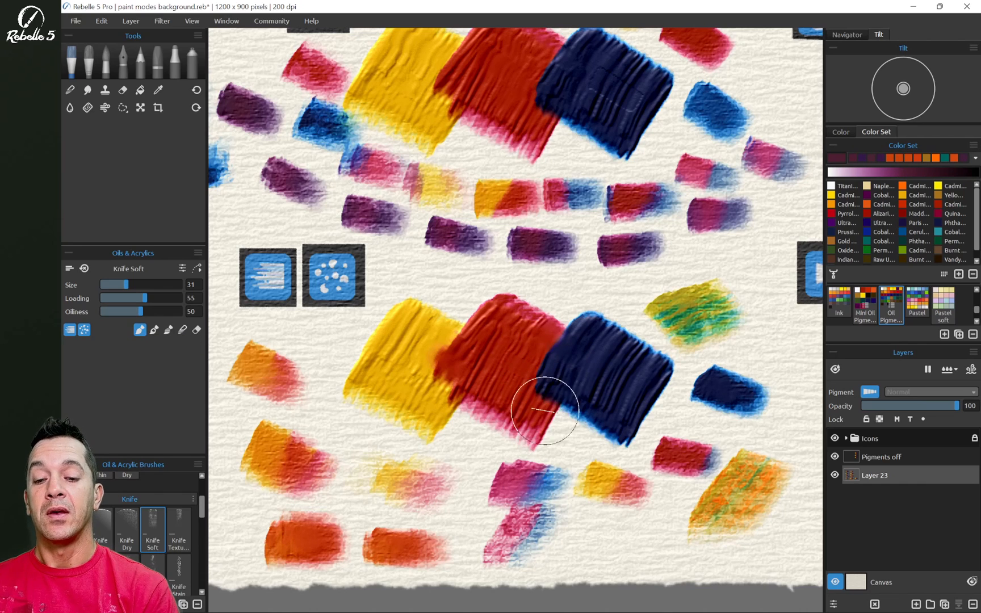
mouse_move(568, 548)
left_mouse_down()
mouse_move(582, 557)
mouse_move(596, 528)
mouse_move(641, 545)
mouse_move(659, 534)
mouse_move(716, 559)
mouse_move(795, 511)
mouse_move(799, 480)
left_mouse_up()
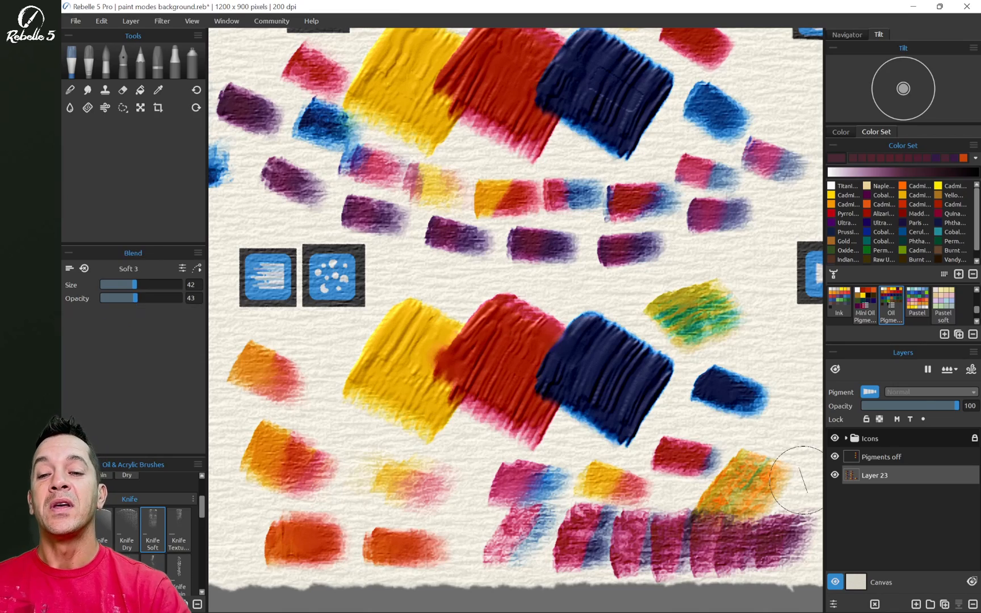
Switch to the watercolor Bristle brush in Paint mode with yellow, and make the Pigments off layer active at the top-right sample
scroll(734, 247, "down", 4)
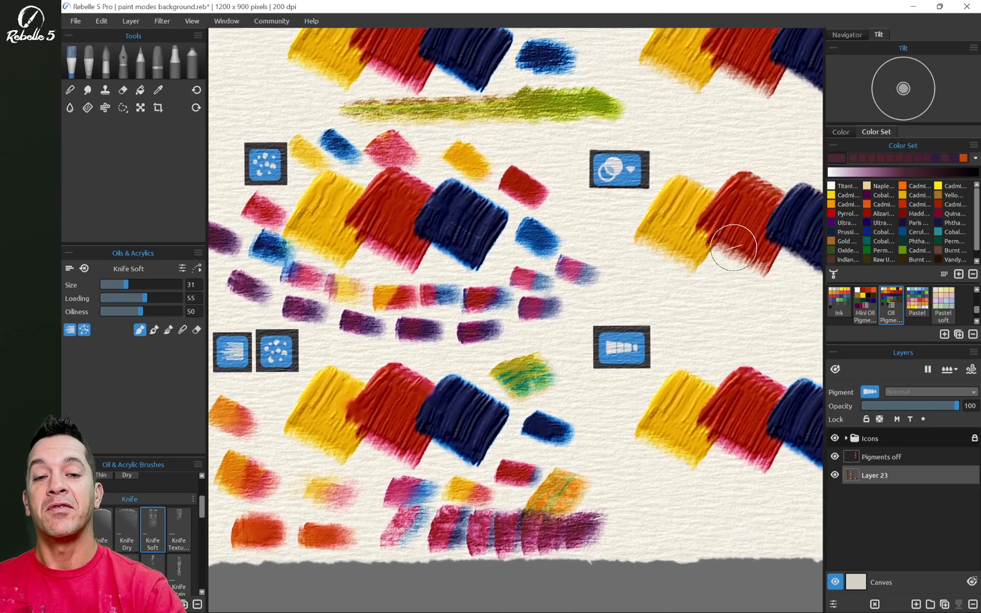
left_click_drag(707, 302, 520, 505)
left_click_drag(594, 324, 587, 449)
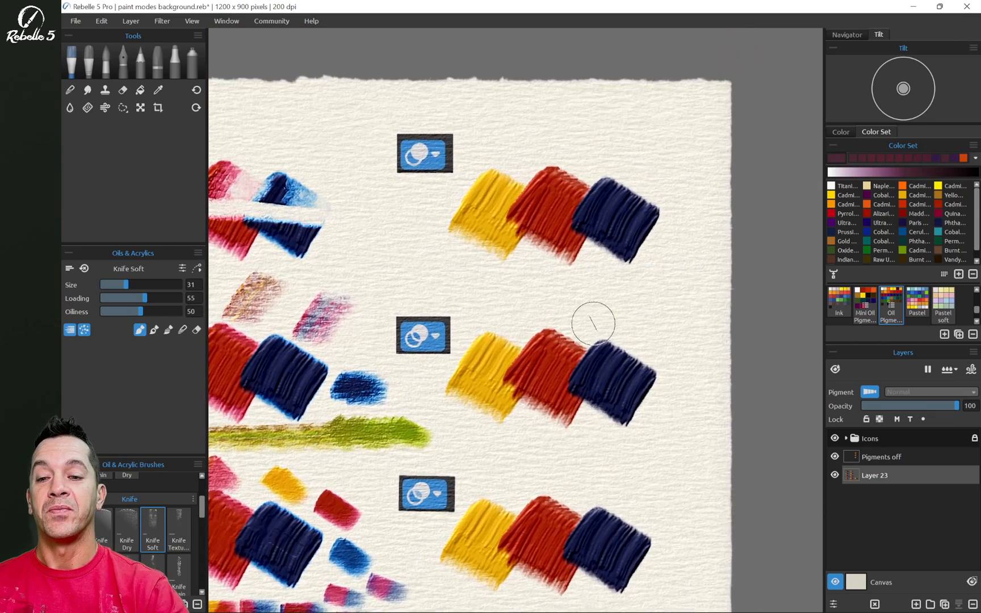
scroll(642, 159, "up", 5)
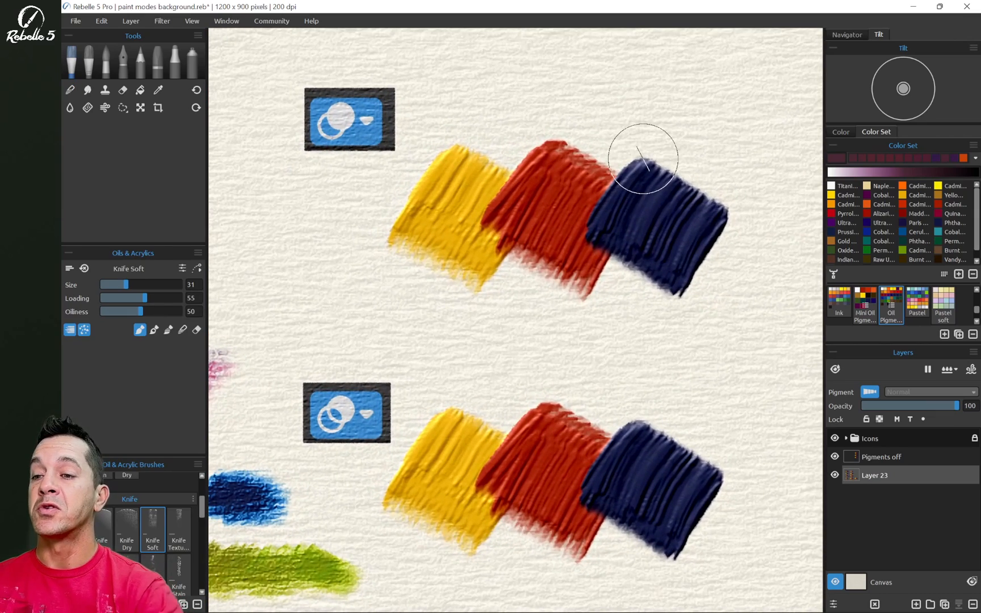
key("w")
left_click(880, 457)
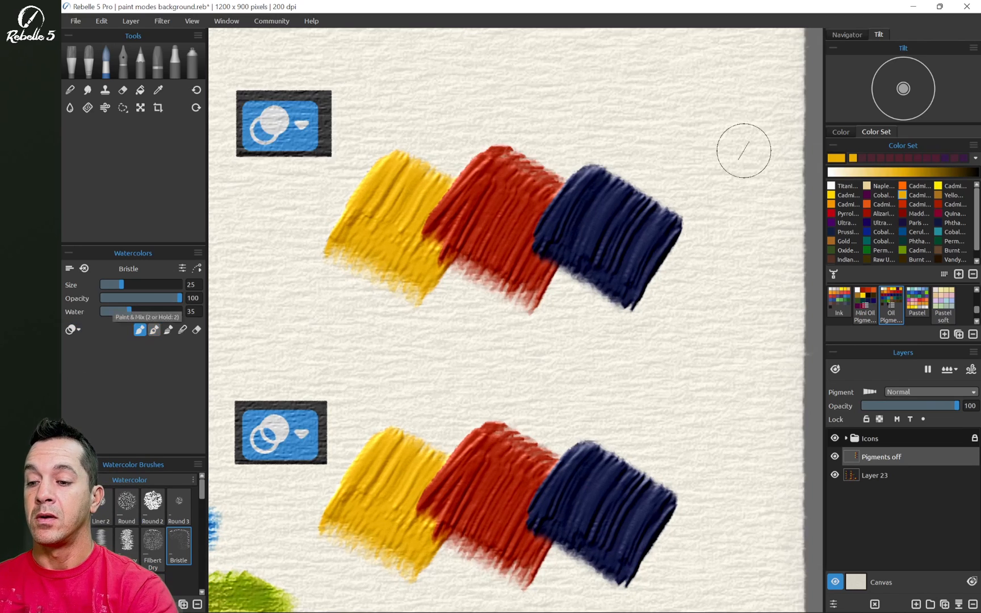
key("1")
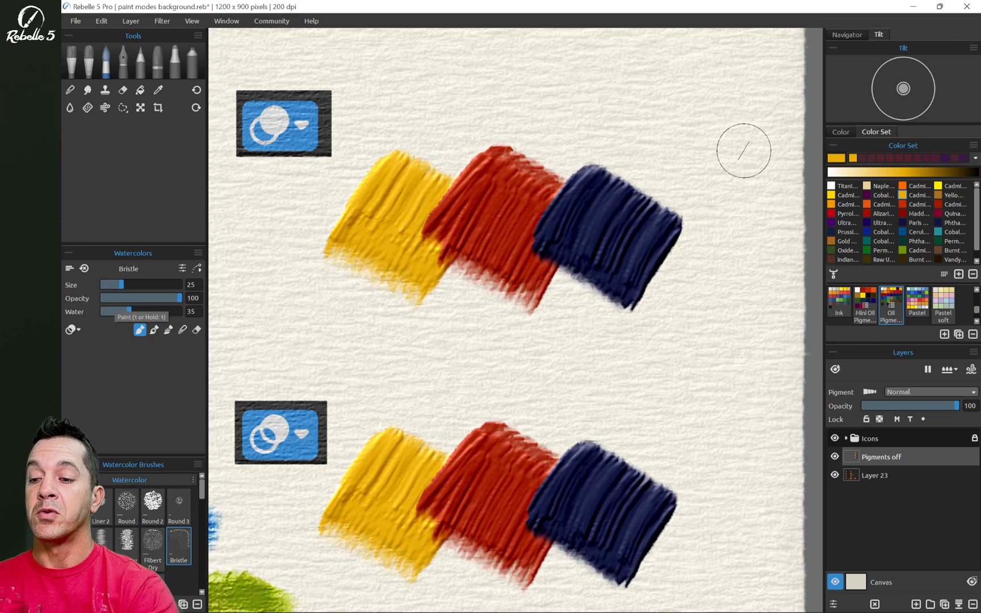
Set the watercolor to Opaque and paint a yellow stroke across the top-right sample
left_click(73, 329)
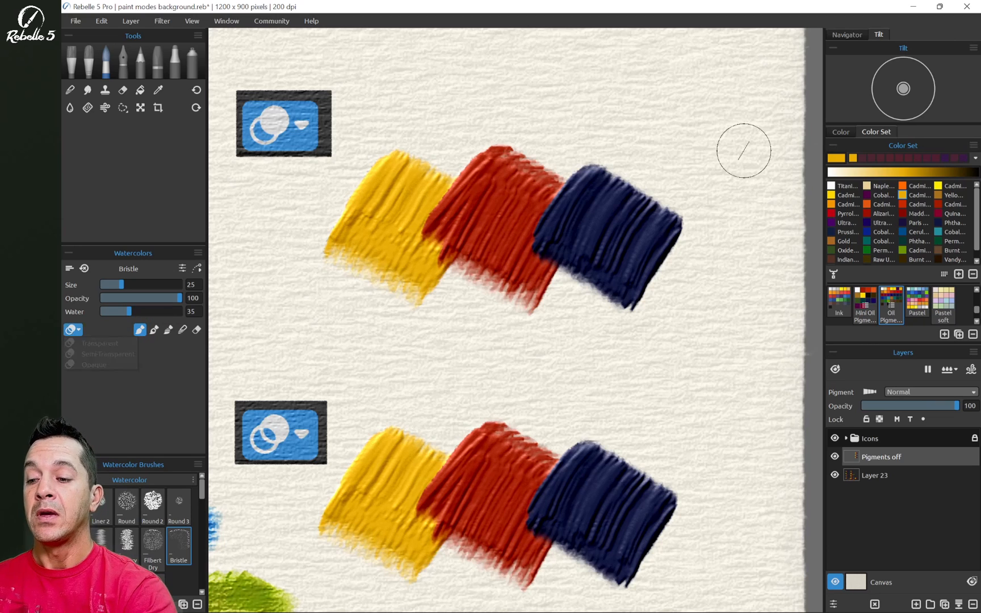
left_click(93, 364)
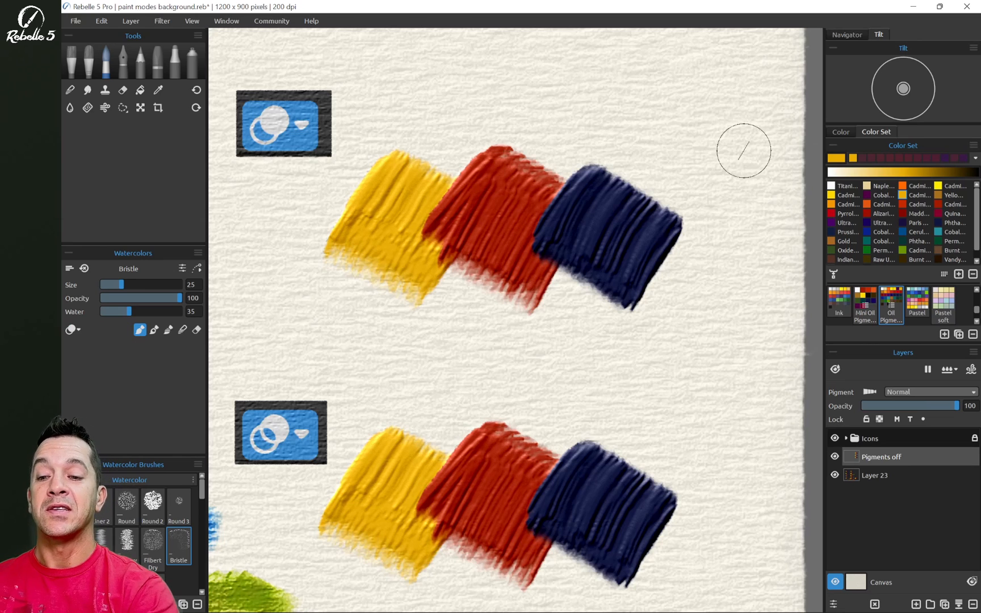
mouse_move(262, 211)
left_mouse_down()
mouse_move(291, 219)
mouse_move(776, 210)
left_mouse_up()
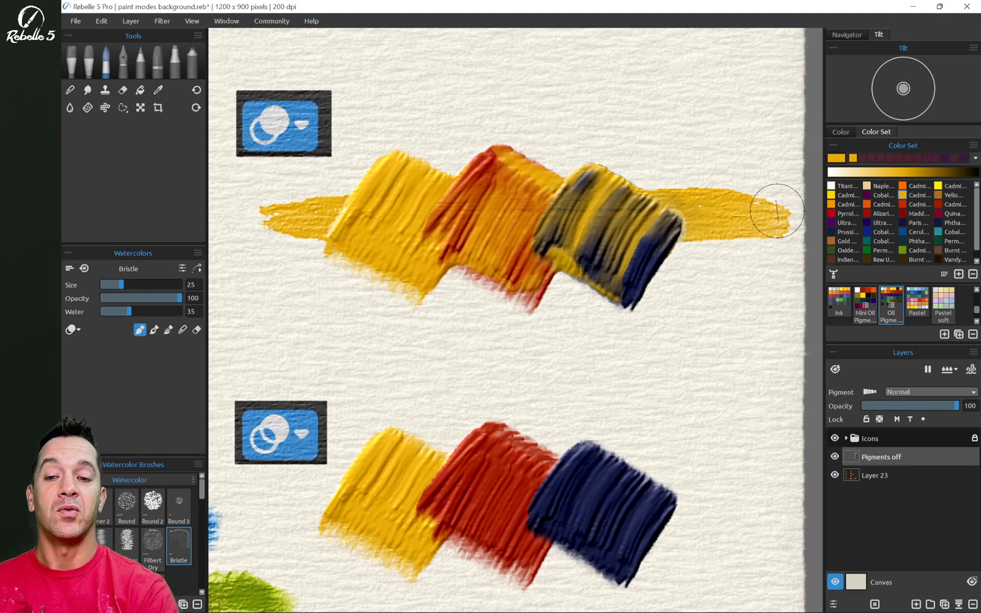
Set the watercolor to Transparent and paint a yellow stroke across the second sample of the right column
scroll(690, 338, "down", 3)
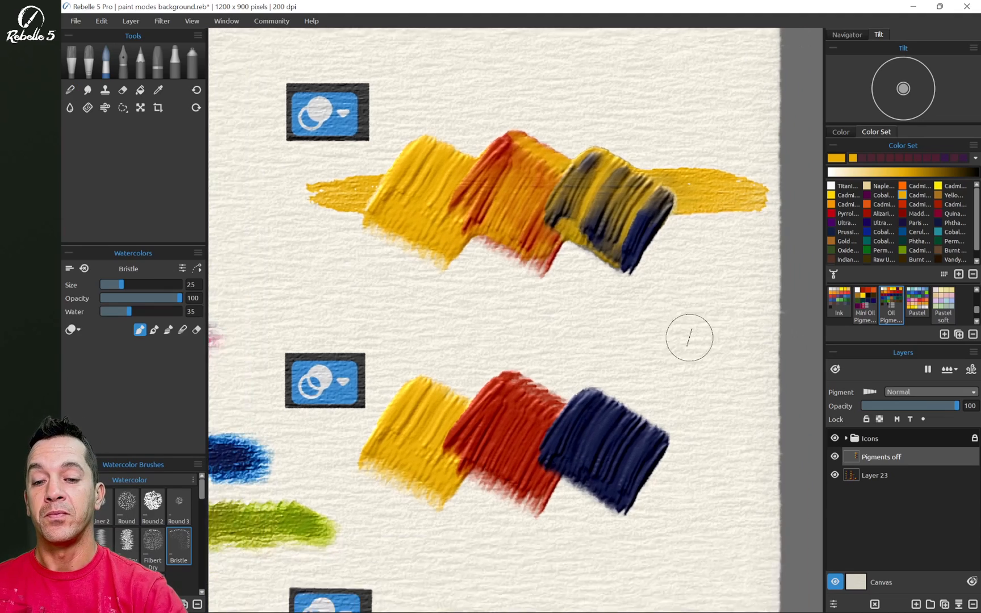
scroll(649, 397, "down", 1)
scroll(648, 396, "up", 3)
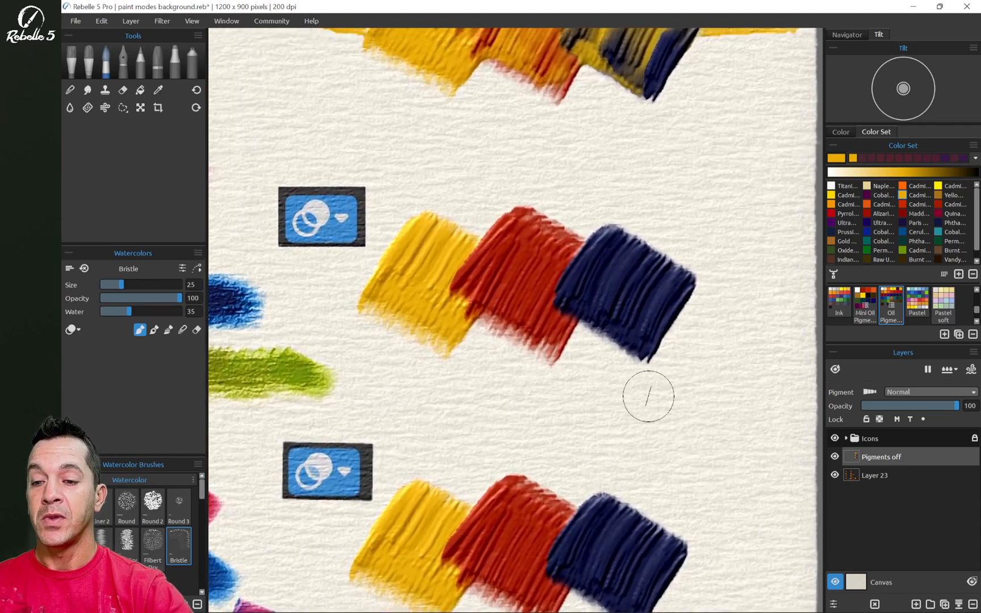
left_click(73, 330)
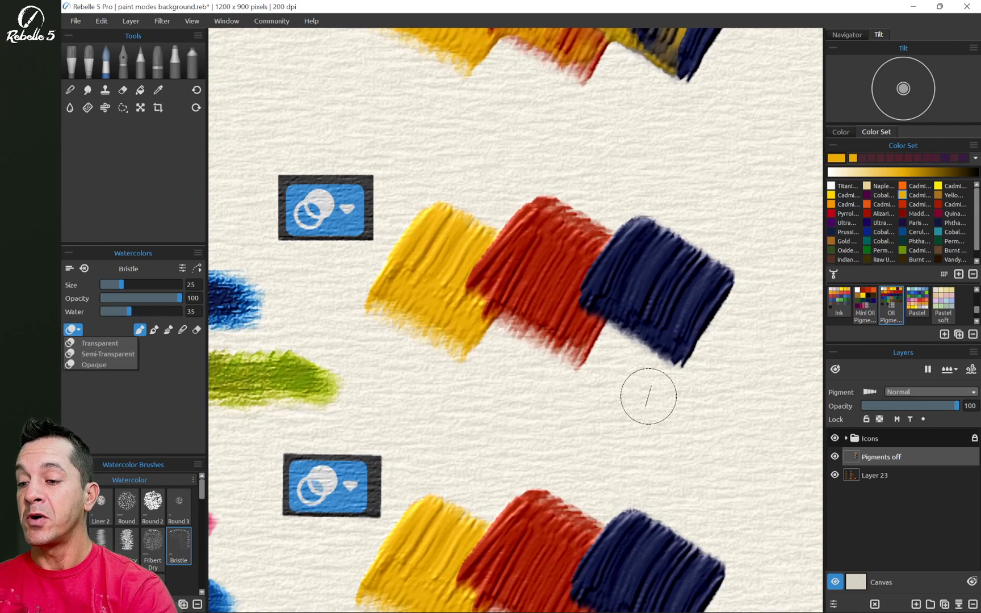
left_click(99, 342)
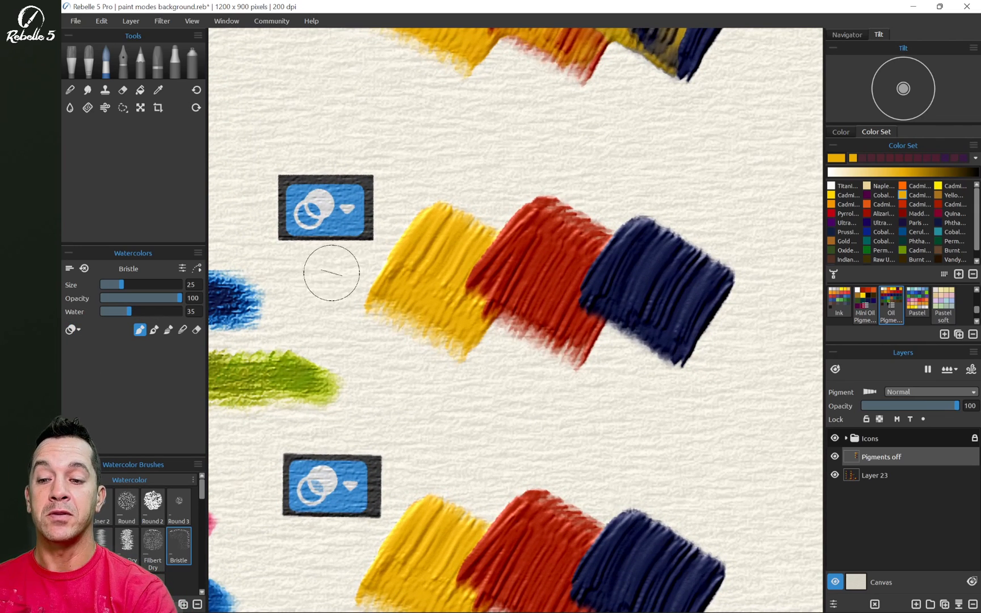
left_click_drag(322, 265, 817, 267)
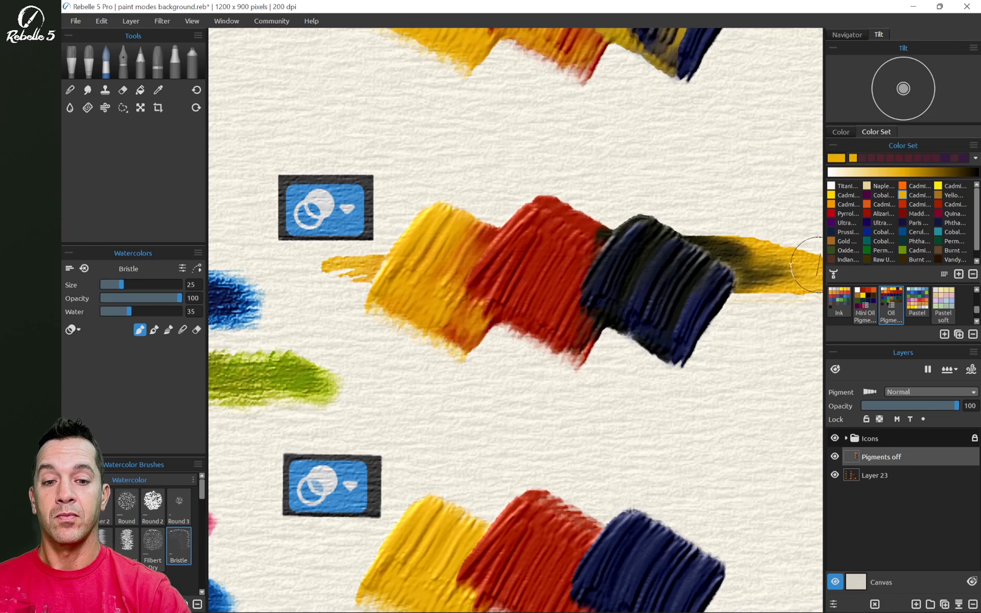
Set the watercolor to Semi-Transparent with opacity 29, and paint pale yellow strokes across the upper part of the right column's third sample
scroll(764, 370, "down", 3)
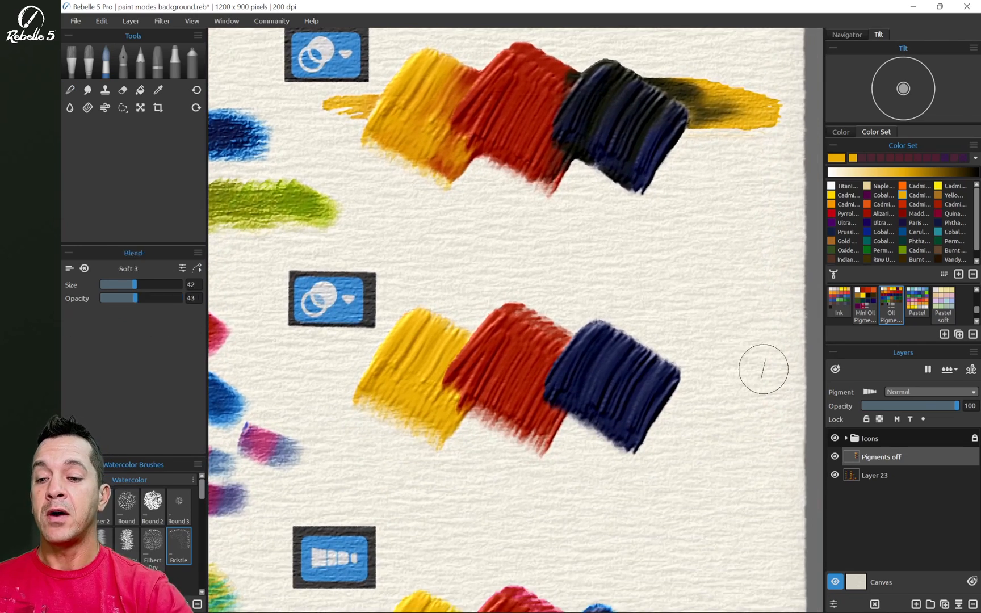
scroll(629, 312, "up", 3)
scroll(630, 312, "up", 2)
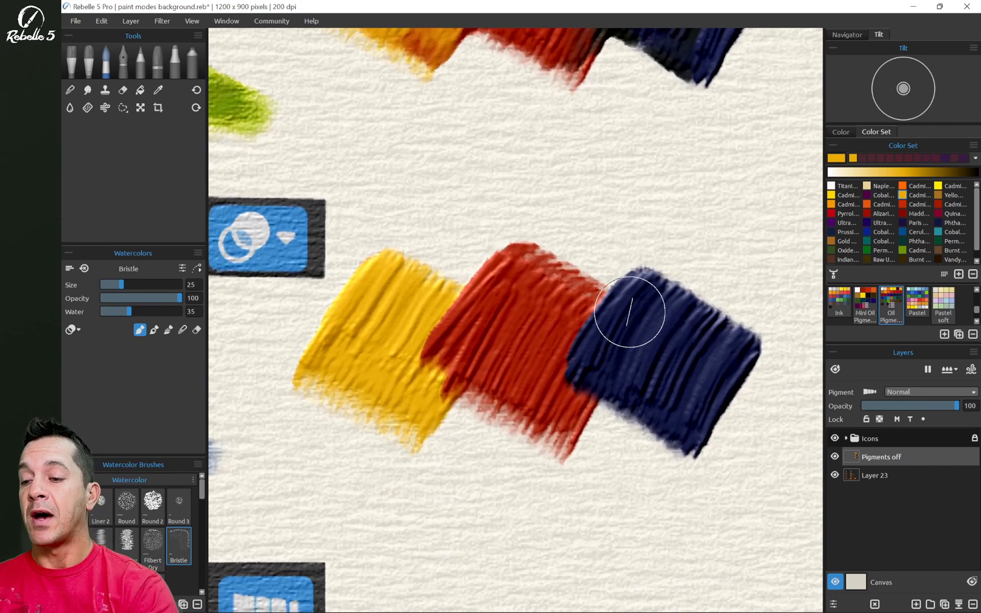
left_click(73, 330)
left_click(108, 354)
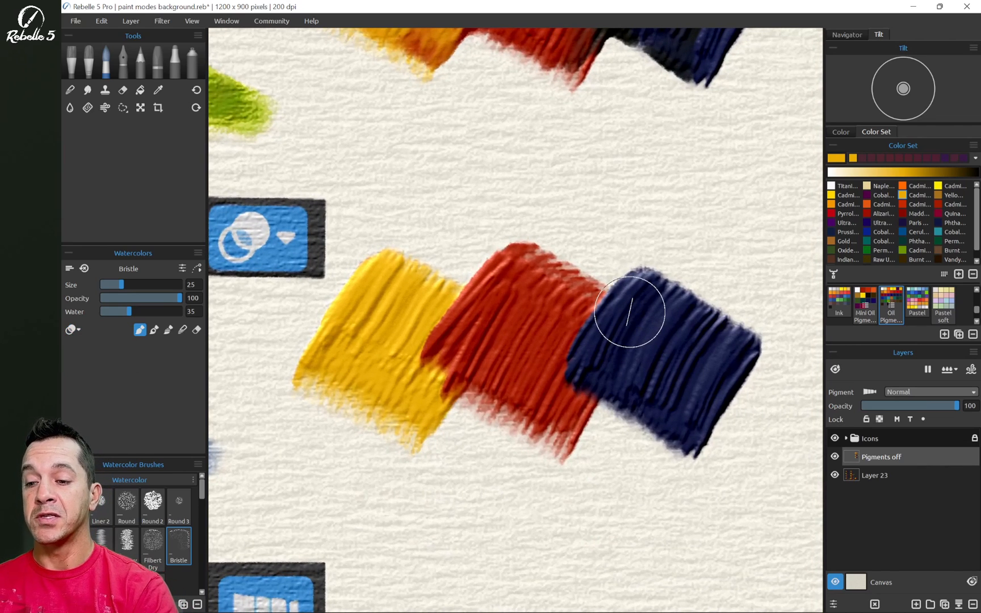
left_click(128, 298)
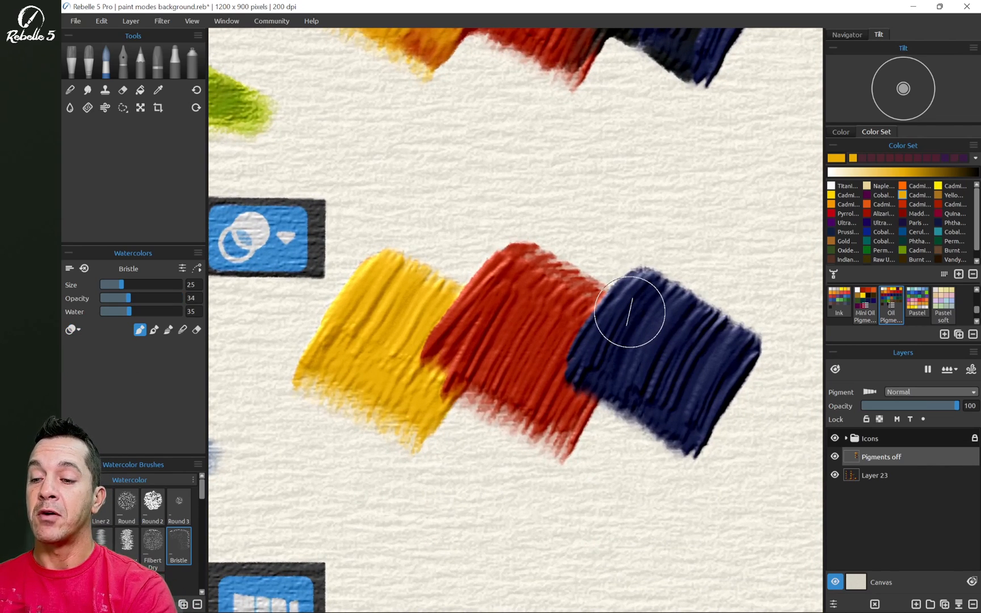
left_click_drag(124, 299, 125, 298)
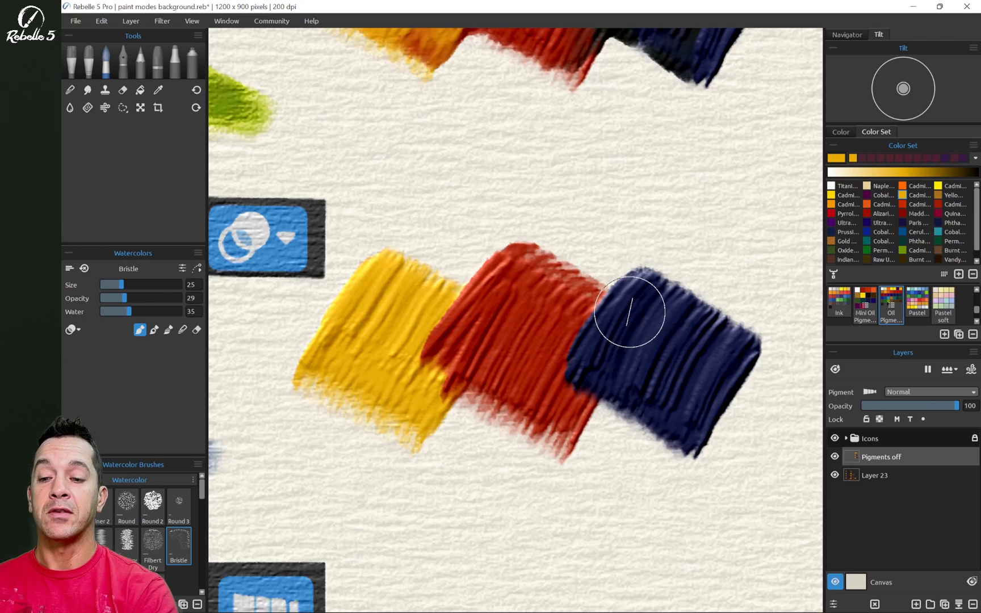
mouse_move(284, 284)
left_mouse_down()
mouse_move(325, 266)
mouse_move(437, 259)
mouse_move(562, 278)
mouse_move(771, 278)
left_mouse_up()
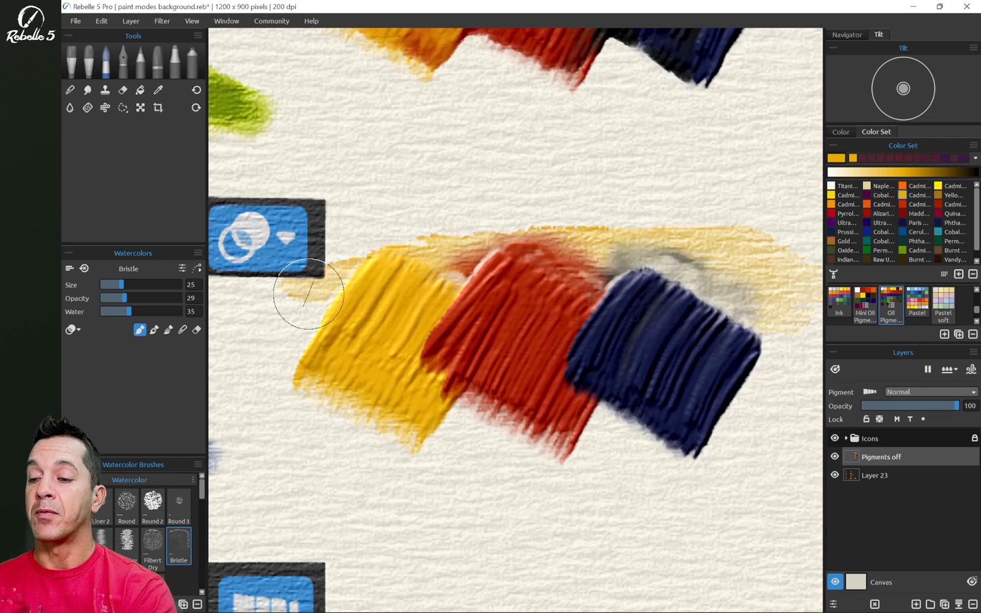
Raise the brush opacity to 75 and paint a yellow stroke across the lower part of the third sample
left_click(157, 298)
left_click_drag(157, 298, 159, 298)
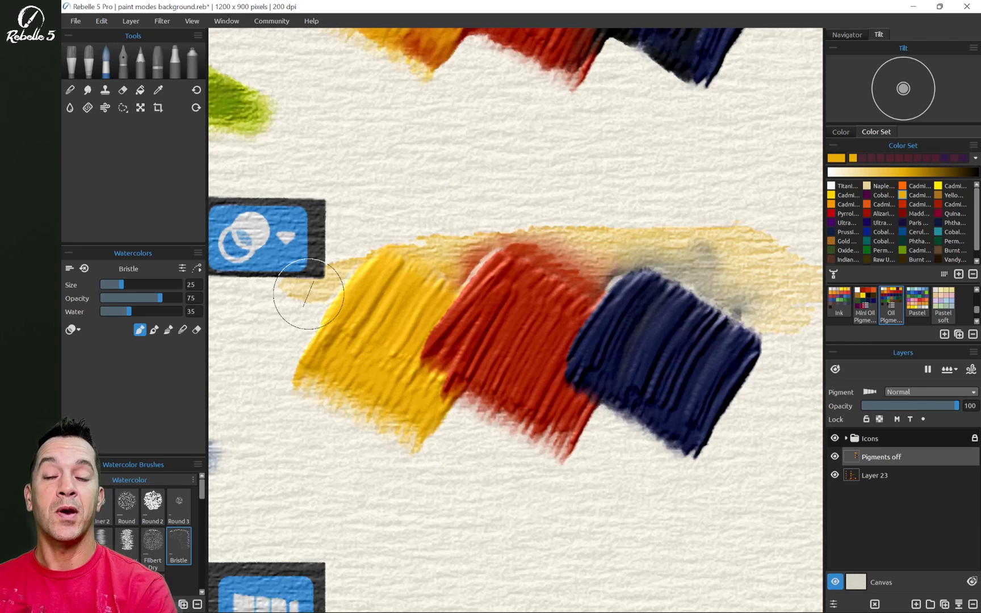
mouse_move(259, 379)
left_mouse_down()
mouse_move(620, 381)
mouse_move(823, 397)
left_mouse_up()
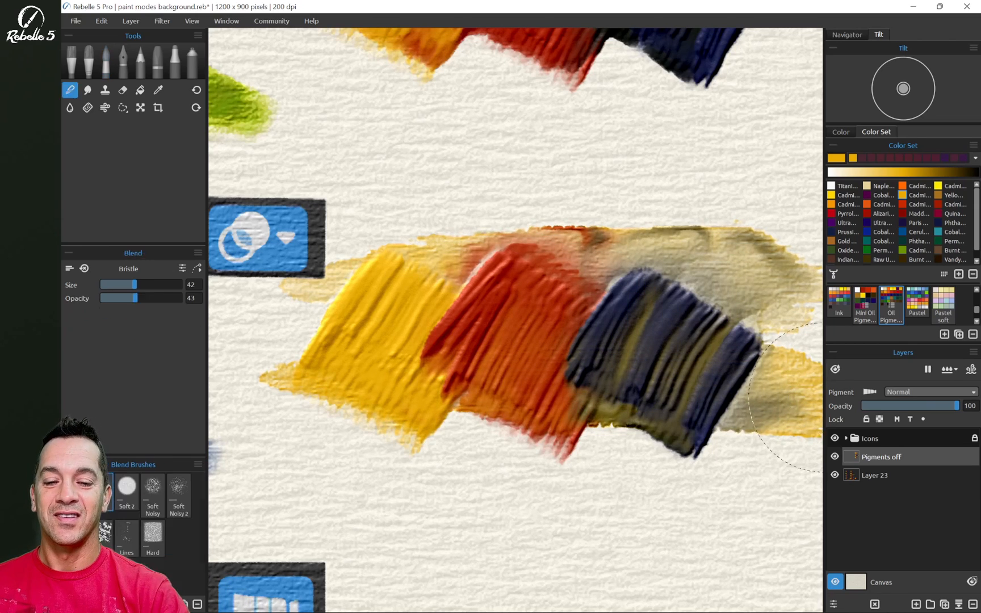
Try color pigments on the Pigments off layer and make Layer 23 active for the bottom-right sample
scroll(676, 488, "down", 5)
scroll(681, 400, "down", 3)
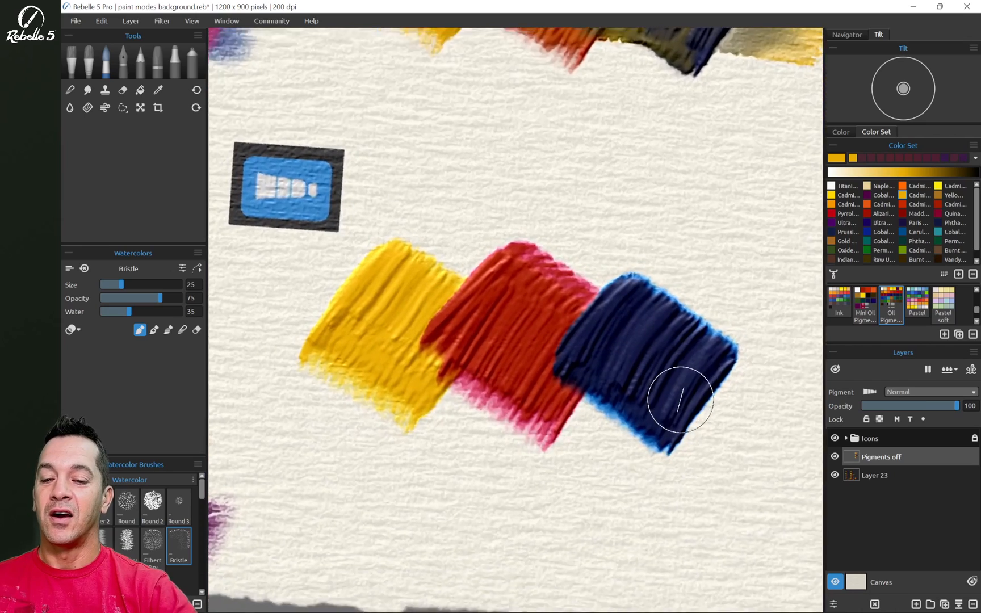
scroll(681, 399, "down", 1)
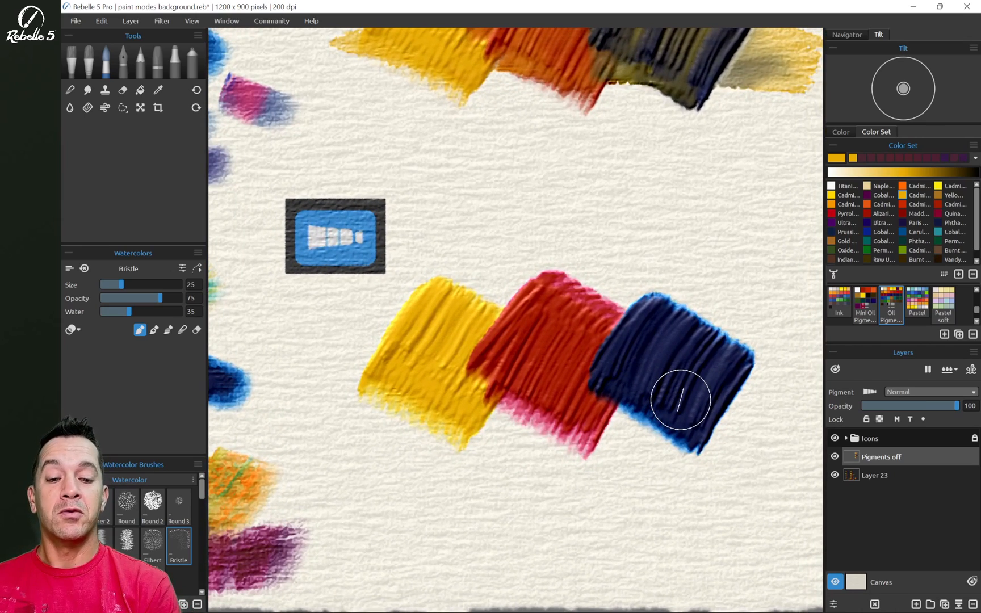
left_click(870, 392)
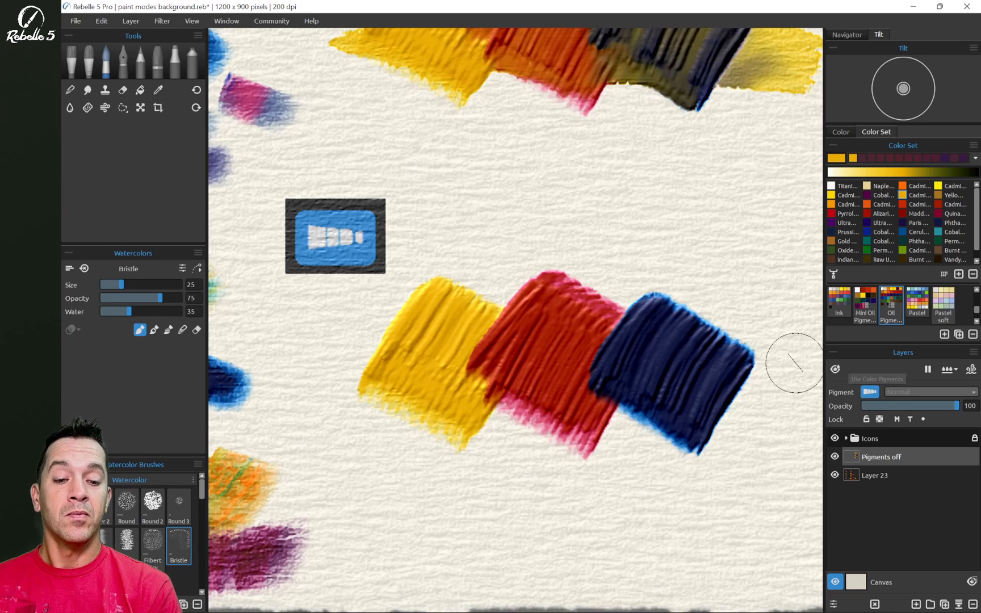
left_click(875, 475)
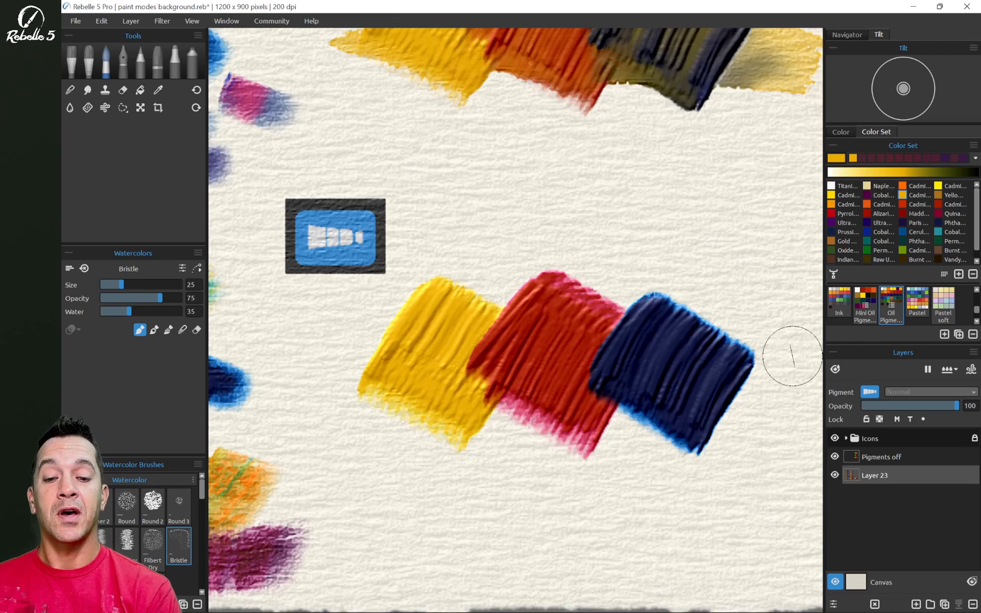
Paint a yellow watercolor stroke across the bottom-right sample on the pigment-enabled Layer 23
scroll(756, 265, "down", 2)
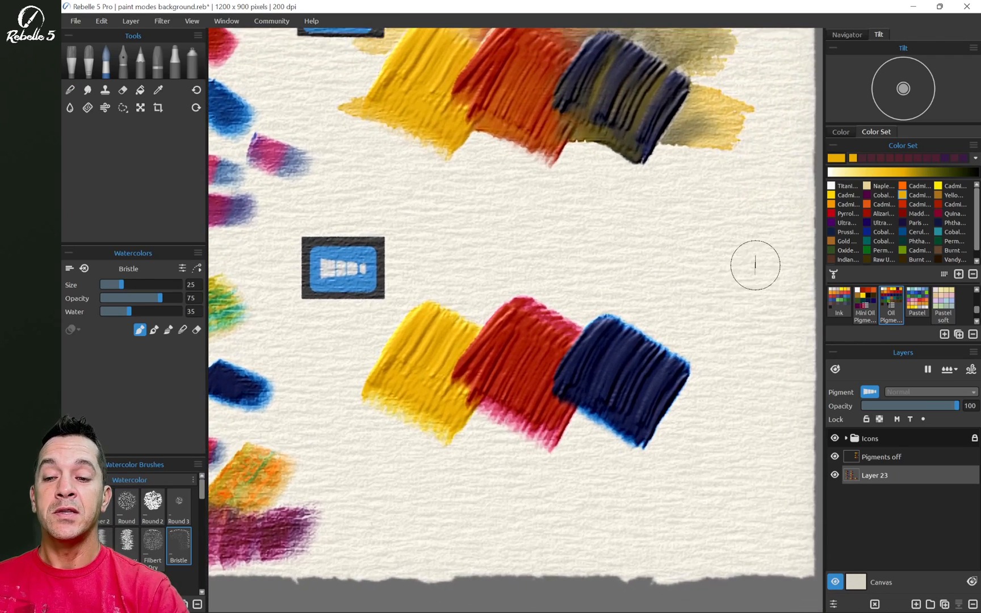
scroll(756, 265, "up", 1)
scroll(755, 265, "up", 1)
scroll(755, 265, "down", 1)
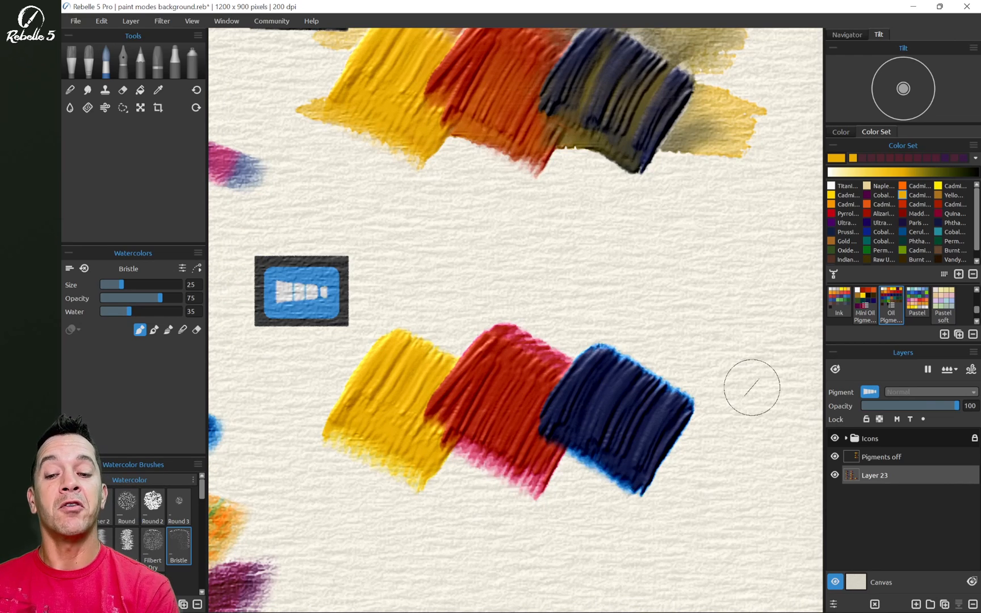
left_click_drag(269, 396, 809, 398)
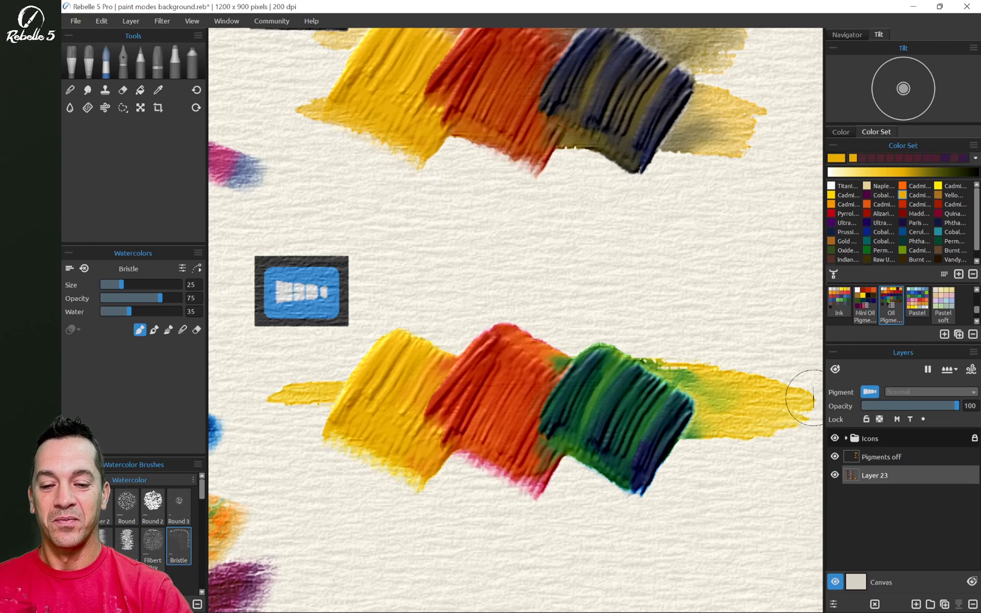
Compare the bottom-right pigment sample with the samples above it and examine the whole sheet
key("b")
scroll(742, 271, "up", 2)
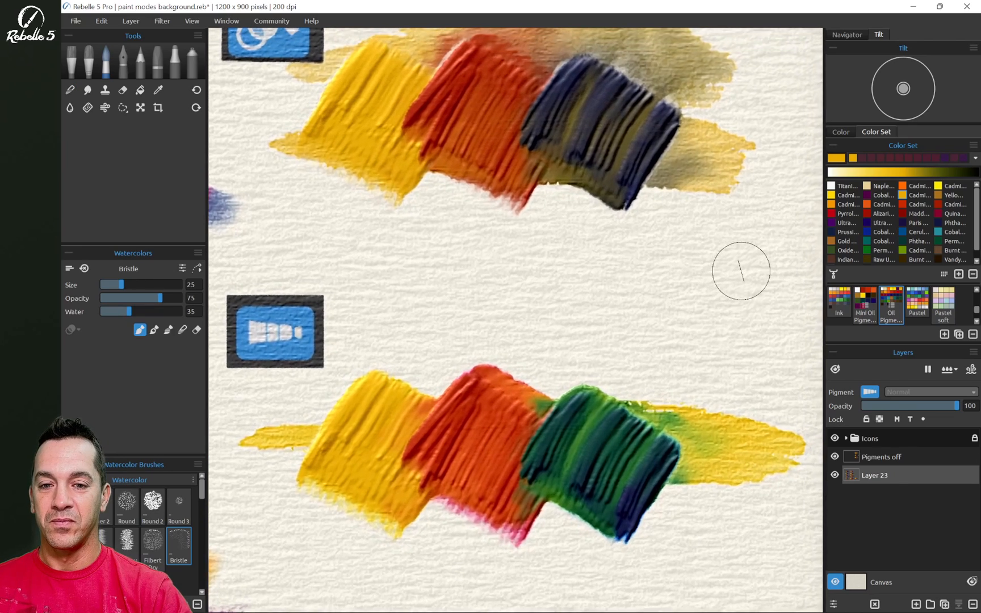
scroll(741, 271, "down", 3)
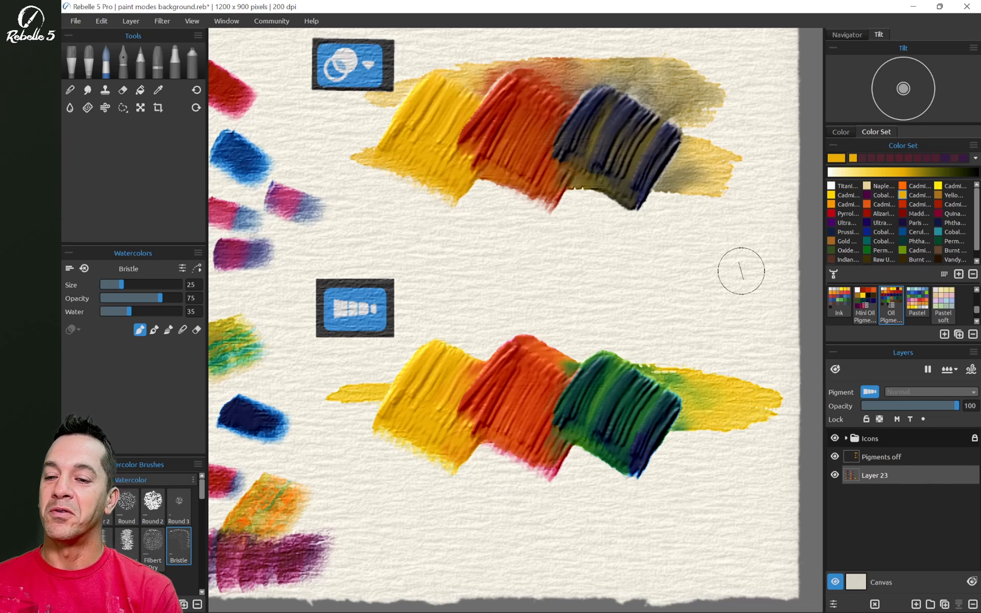
key("n")
scroll(714, 270, "down", 3)
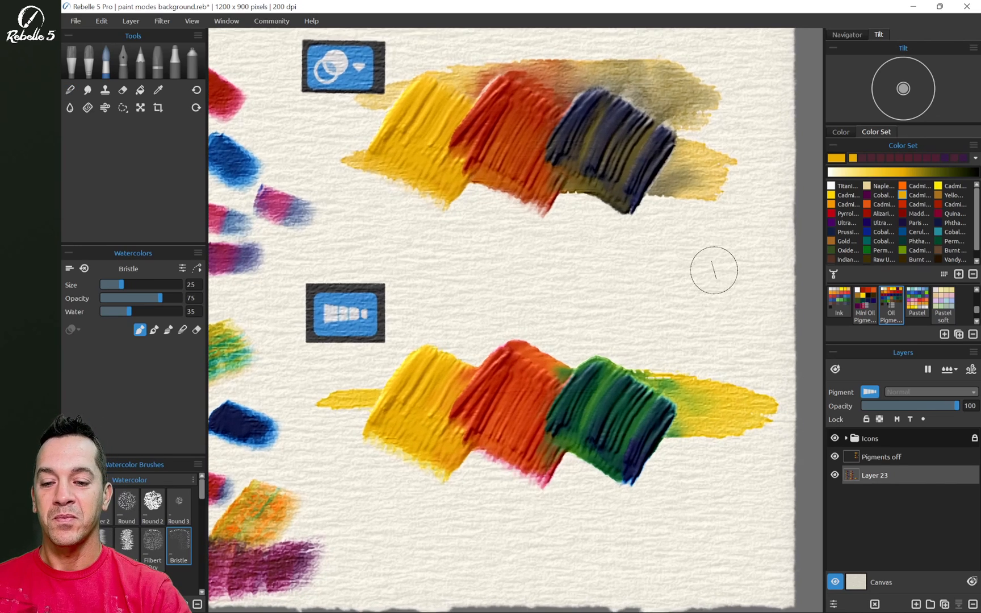
scroll(713, 269, "up", 1)
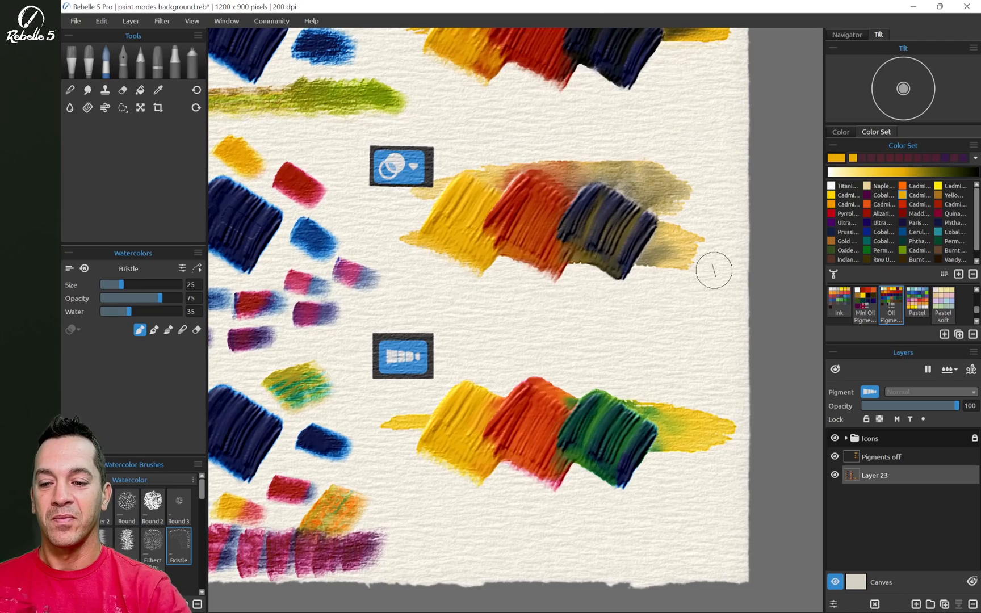
scroll(641, 137, "down", 5)
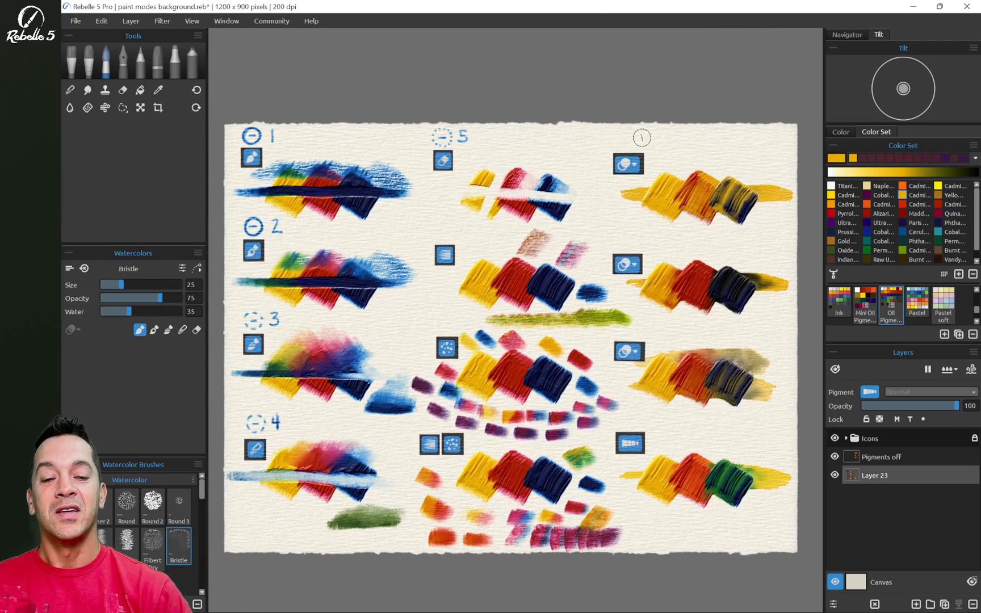